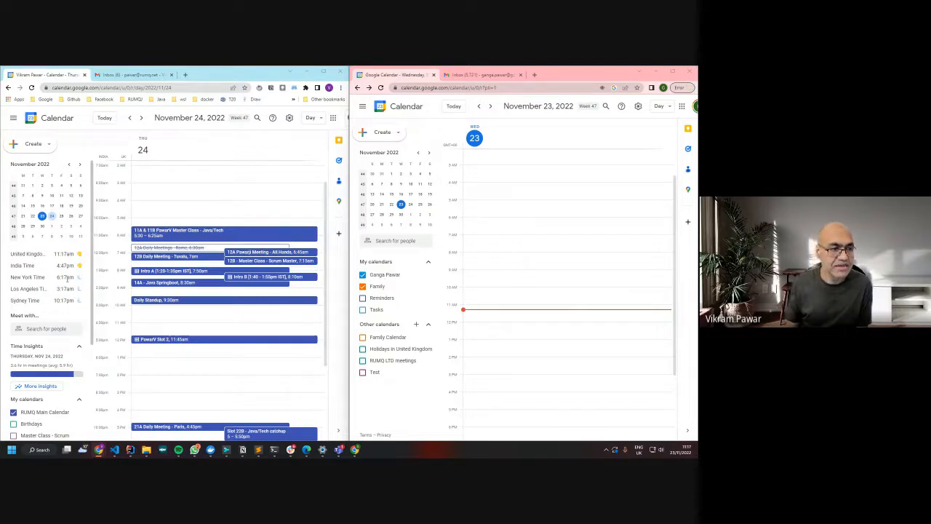
Move the second account's day view to the empty 24 November and dismiss the screen-sharing notification
scroll(67, 278, down, 3)
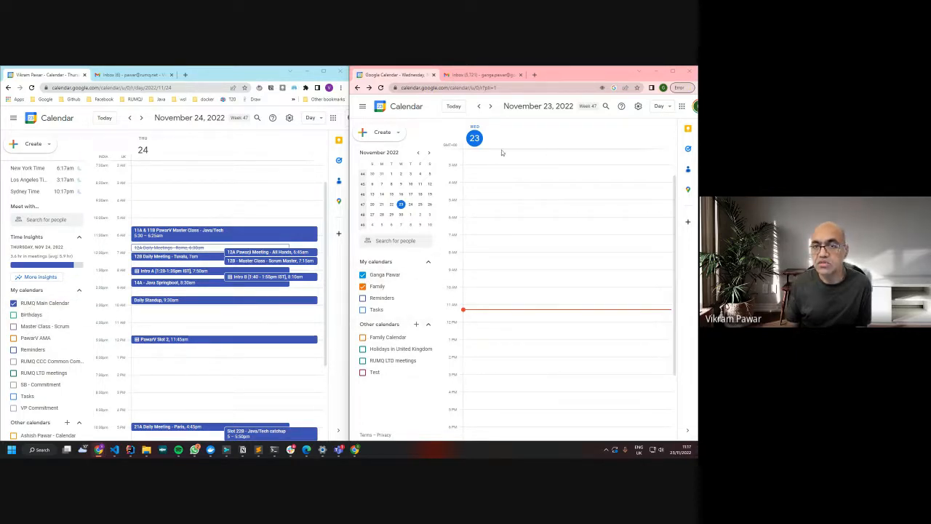
click(490, 106)
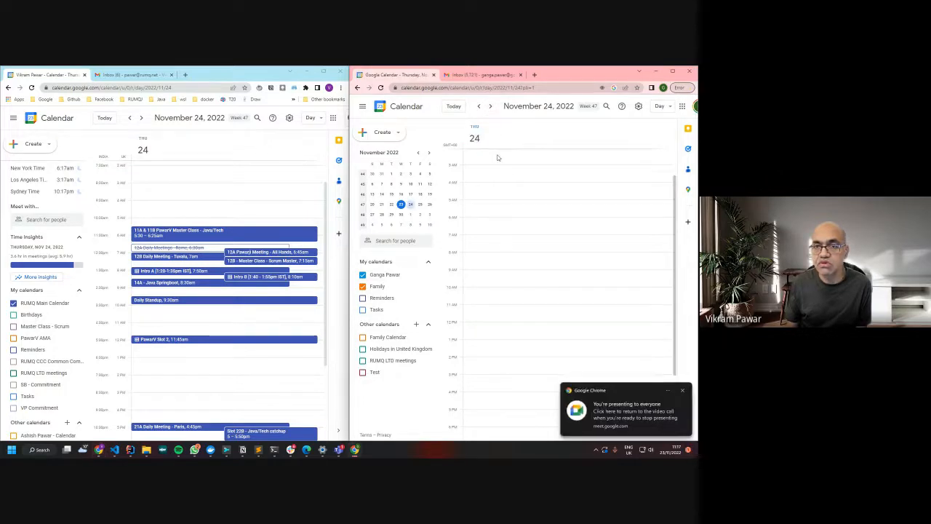
click(682, 390)
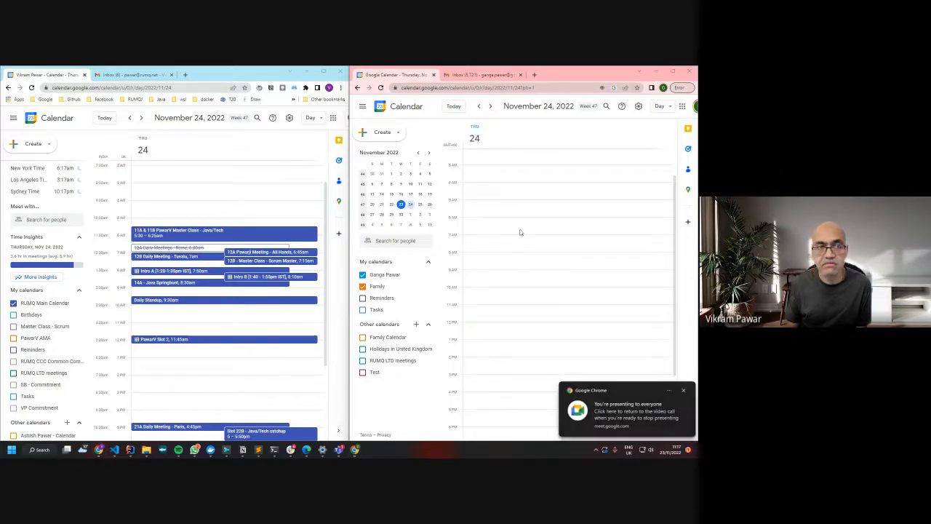
scroll(512, 194, up, 1)
scroll(512, 194, up, 2)
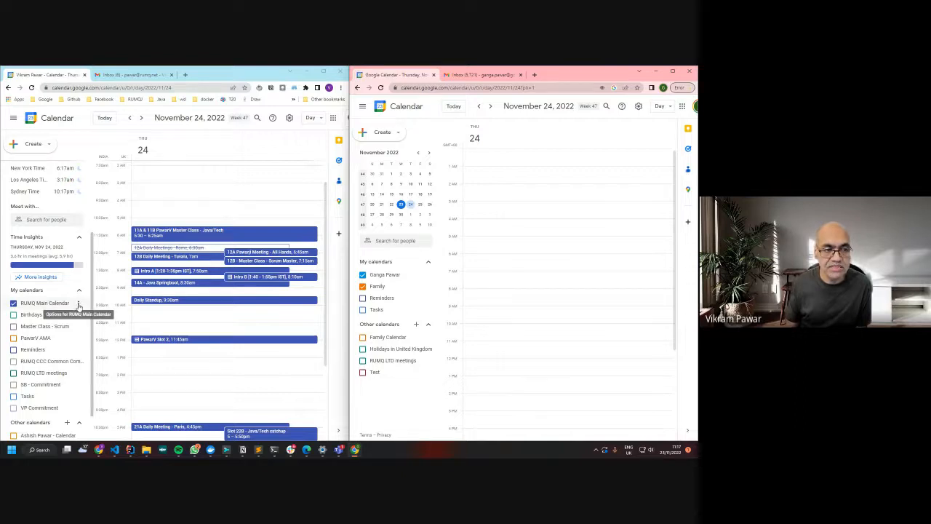
Open the Settings and sharing page for RUMQ Main Calendar
click(78, 306)
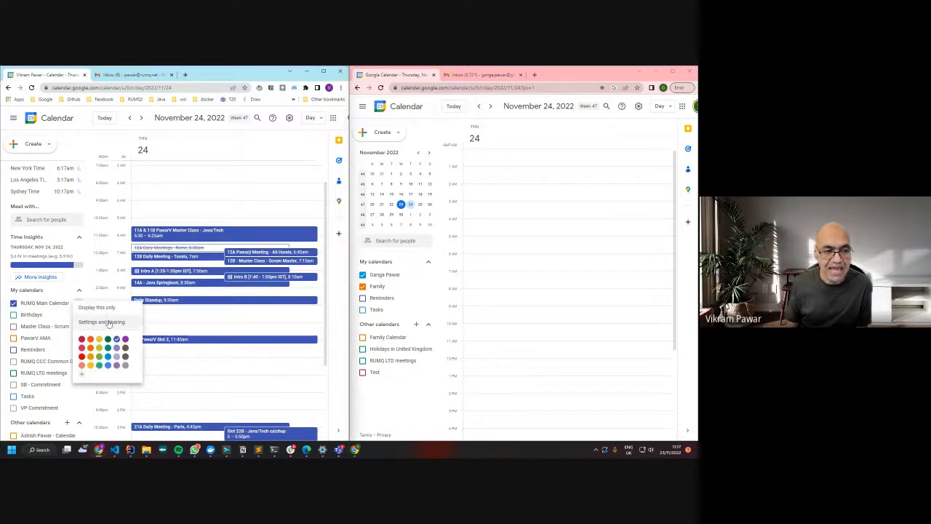
click(109, 324)
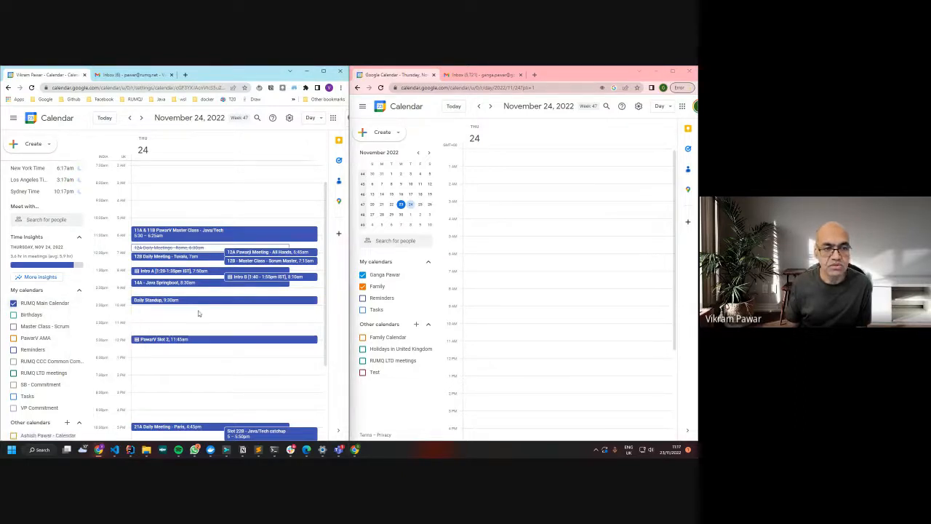
scroll(218, 299, down, 5)
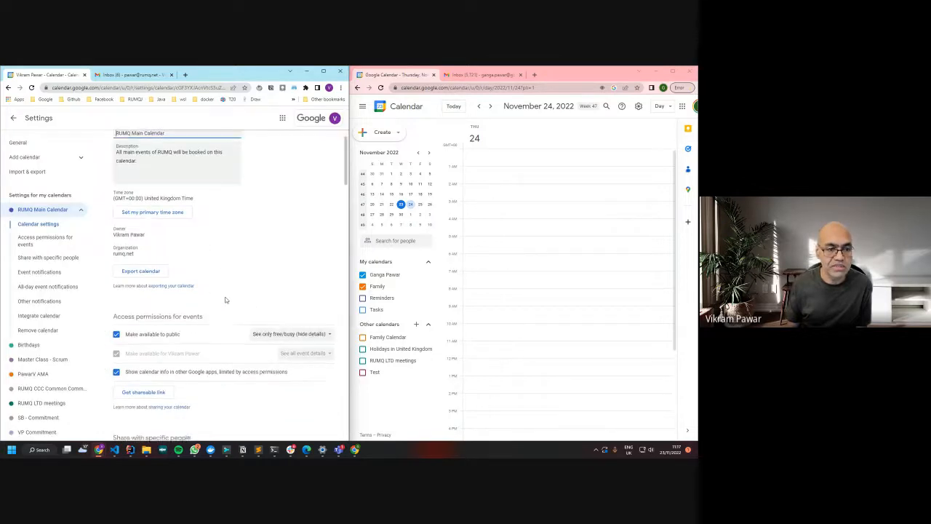
scroll(225, 300, down, 3)
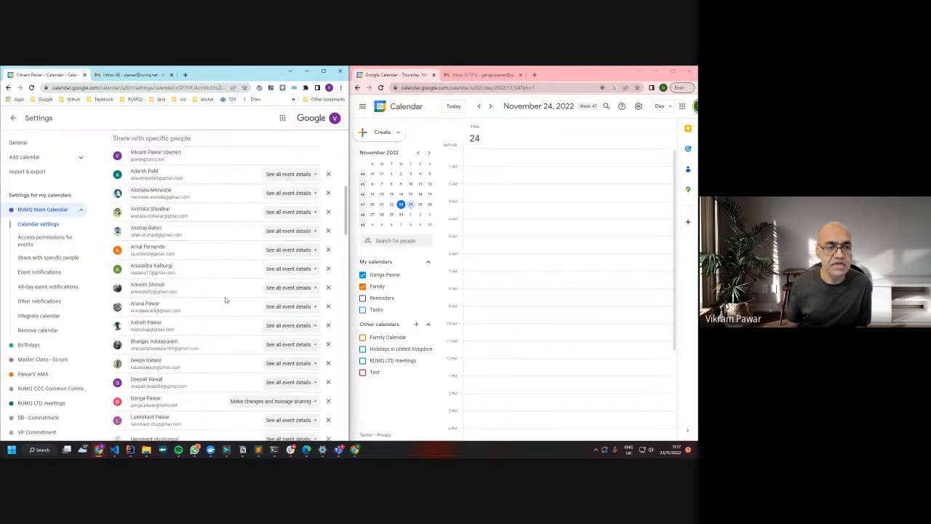
Search the page for the second person's name to see which of their addresses already has access
key(ctrl+f)
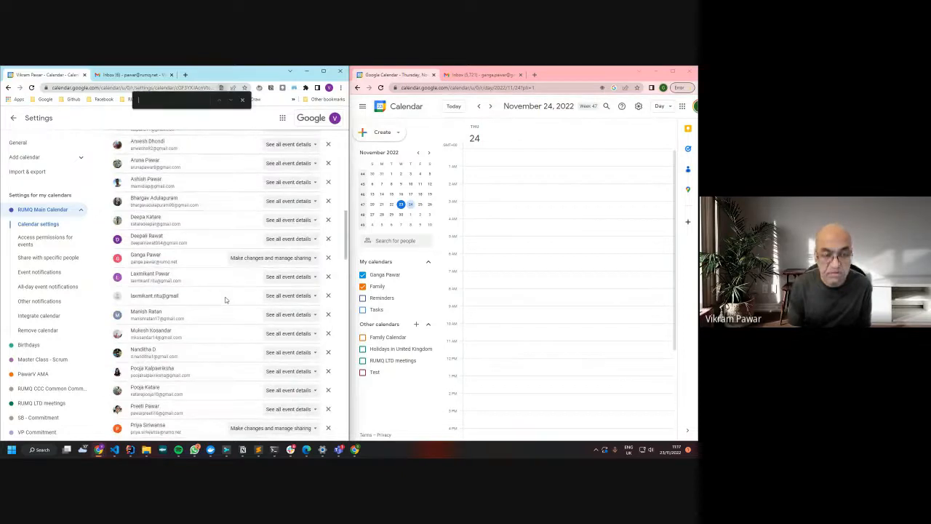
text(ganga)
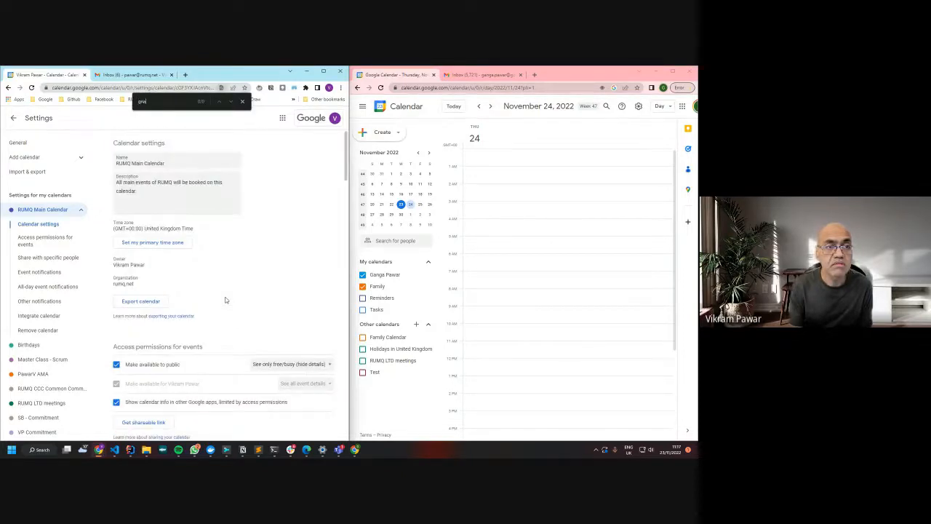
text(ng)
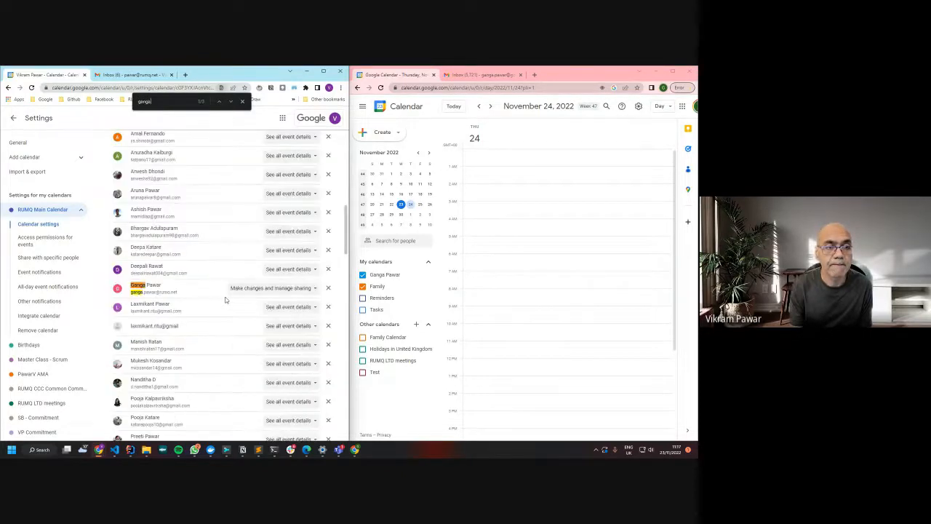
key(Return)
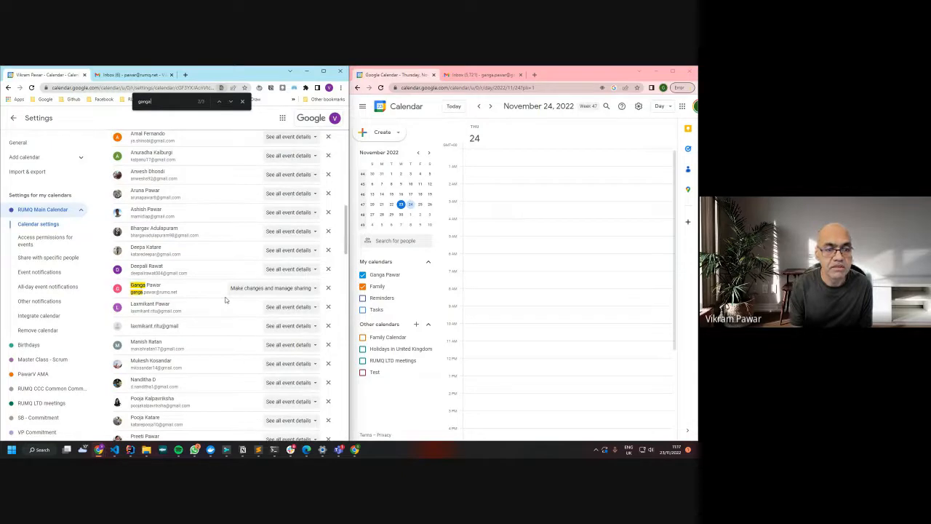
key(shift+Return)
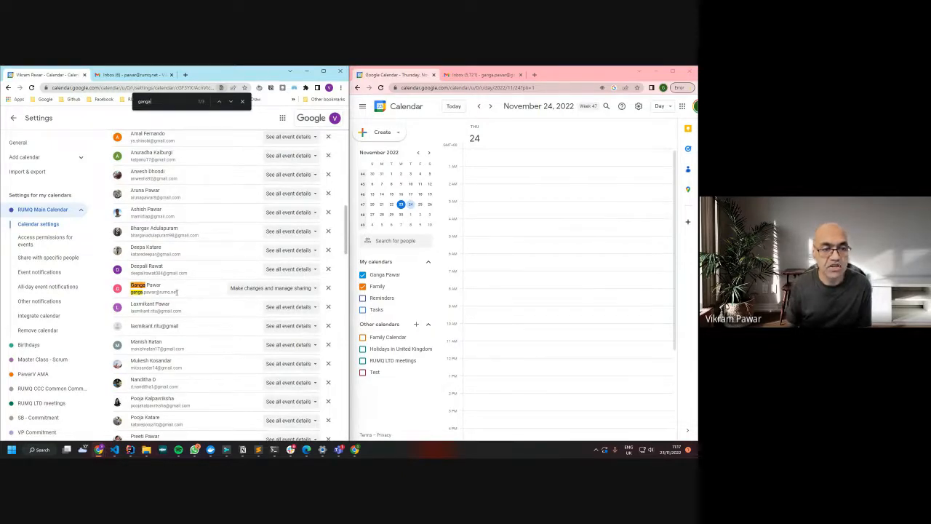
drag(177, 292, 143, 292)
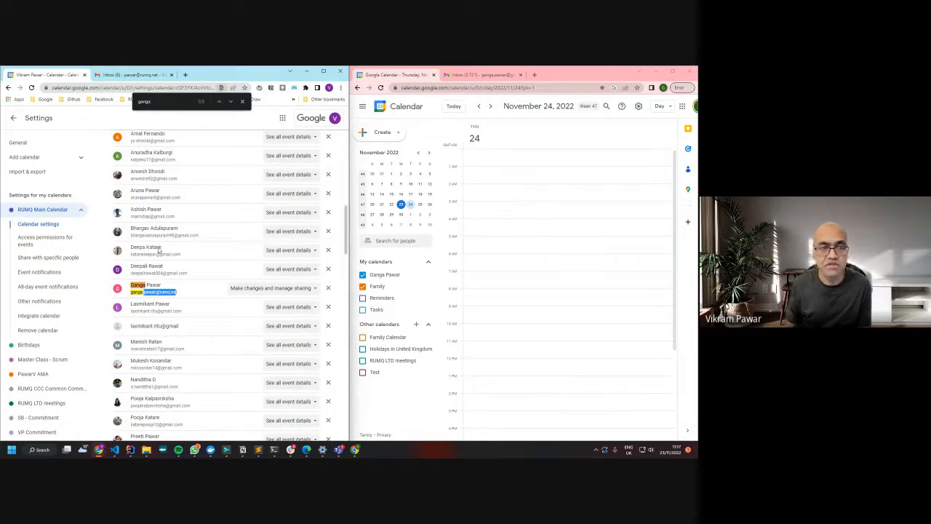
click(158, 249)
scroll(246, 295, up, 4)
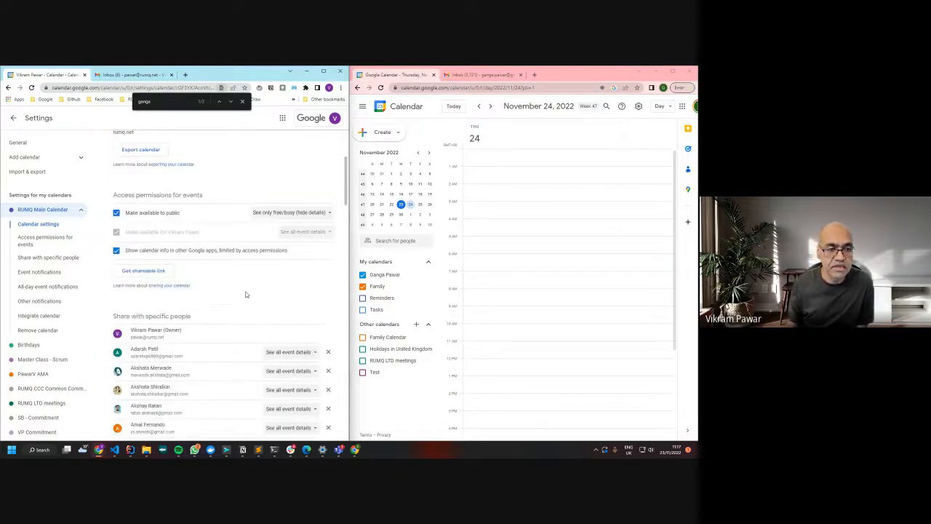
click(242, 101)
scroll(244, 261, up, 2)
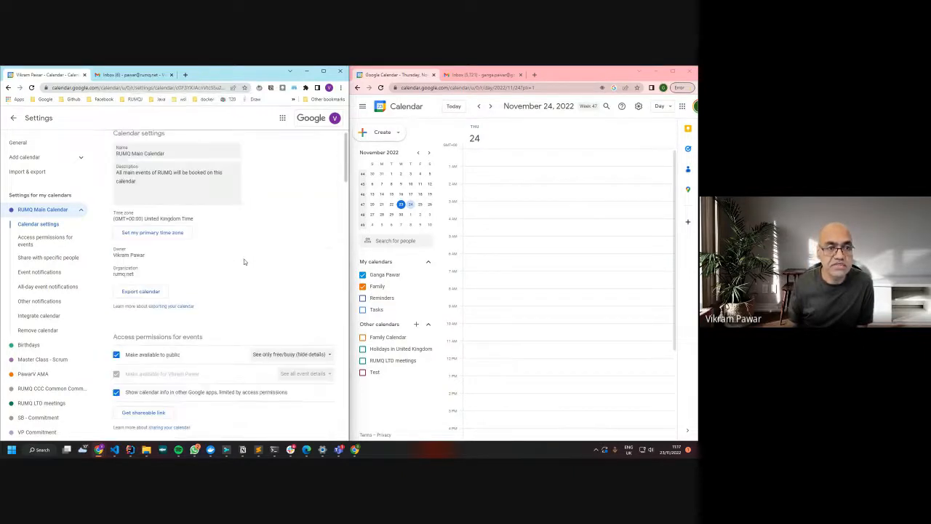
scroll(248, 269, down, 10)
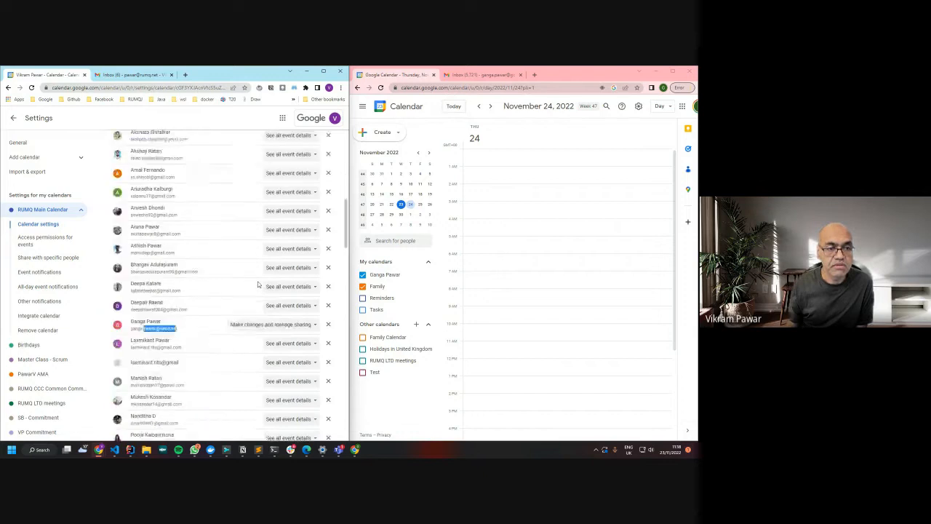
scroll(258, 284, down, 10)
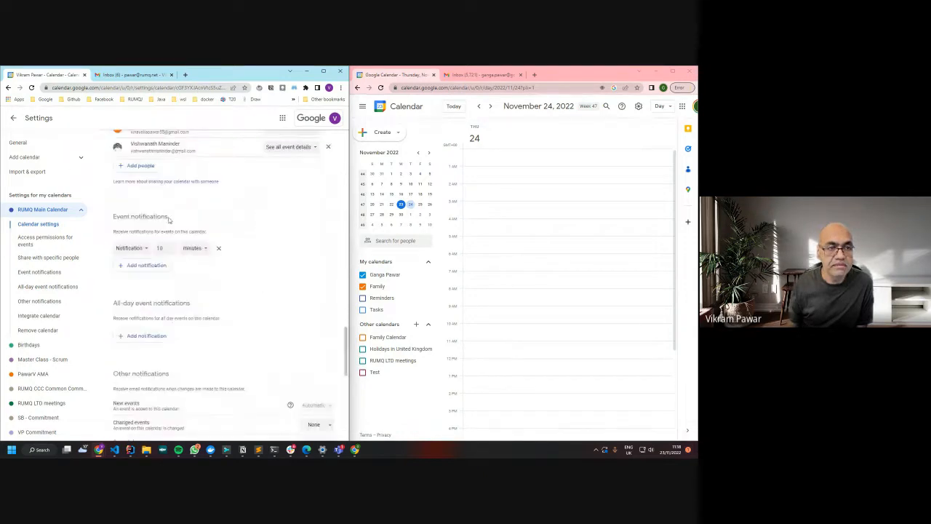
click(140, 166)
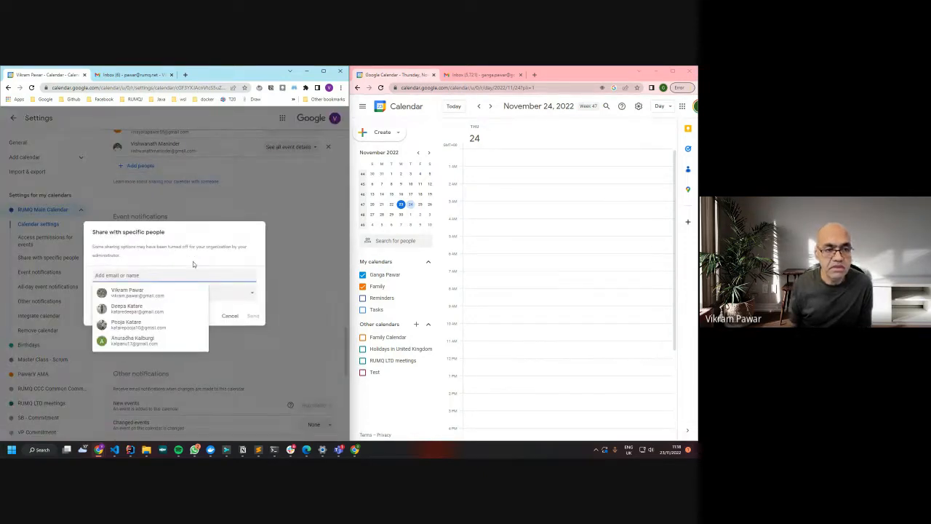
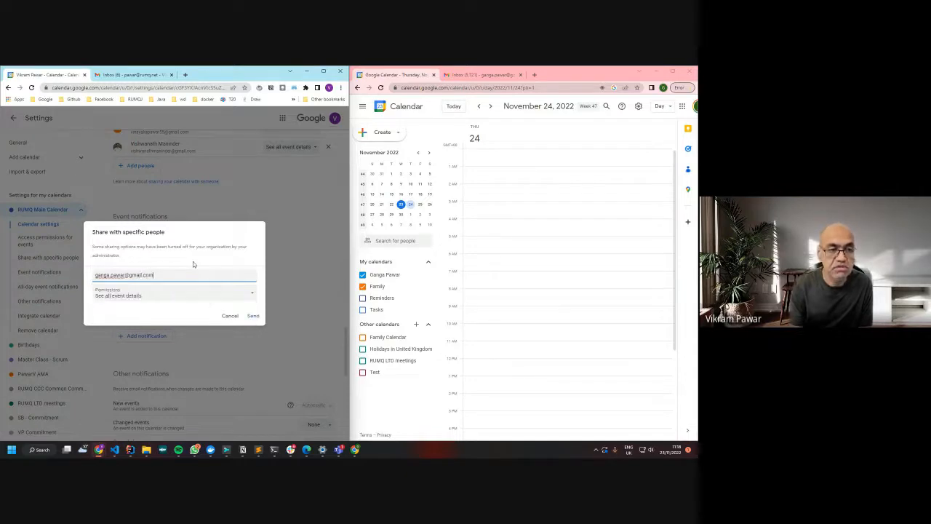
Share RUMQ Main Calendar with the second account's Gmail address using 'See all event details' permission
click(133, 297)
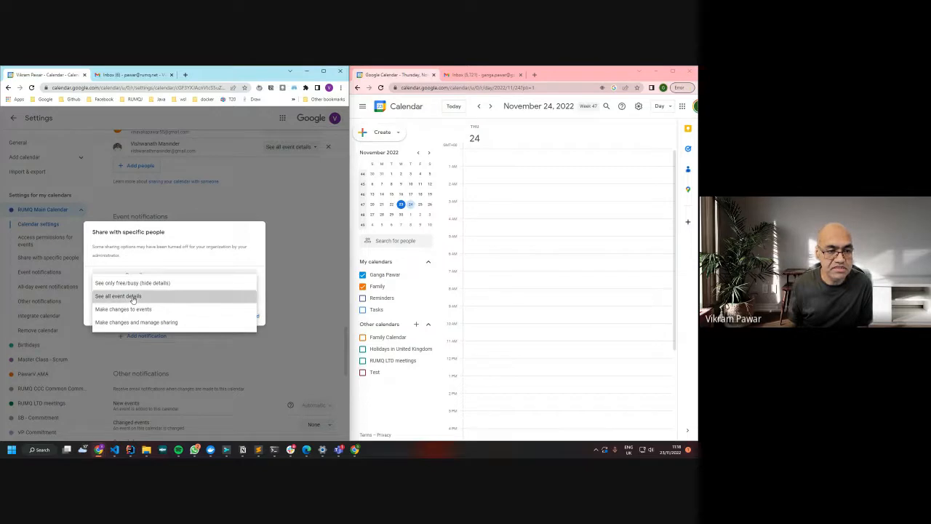
click(133, 297)
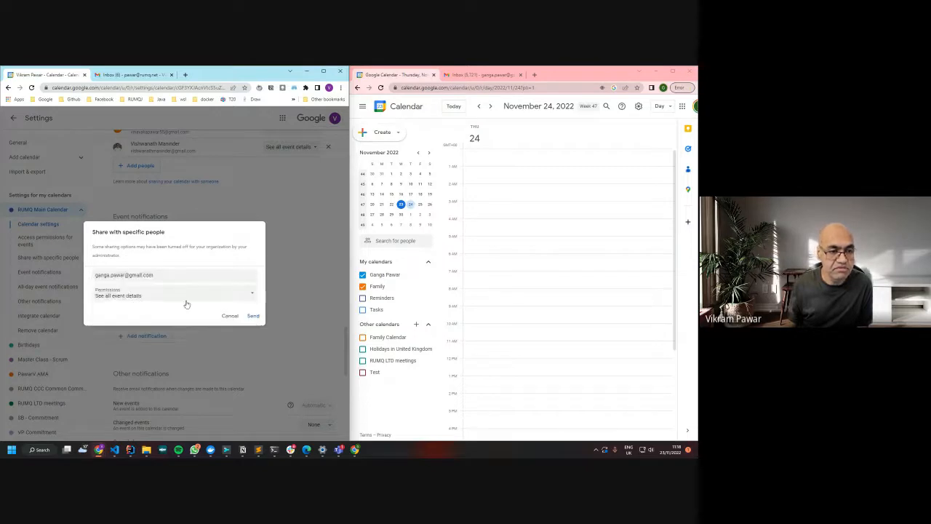
click(252, 317)
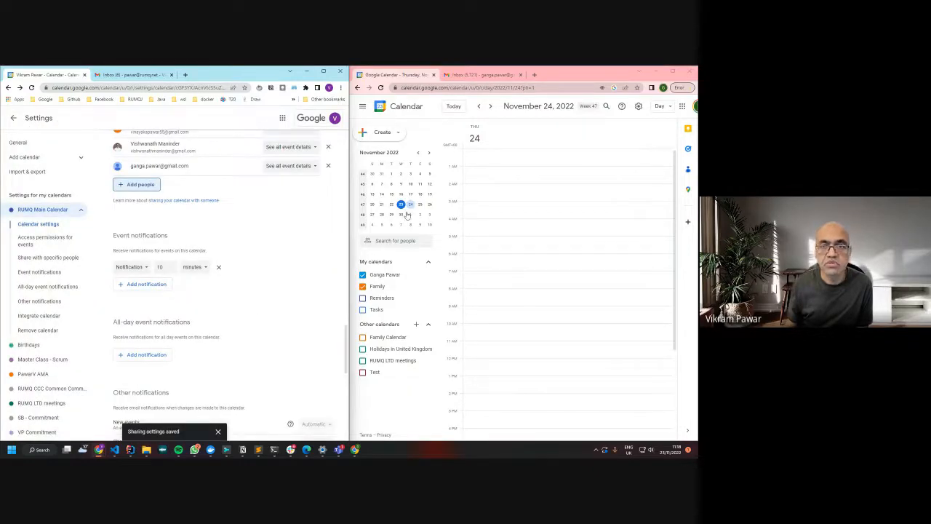
click(480, 75)
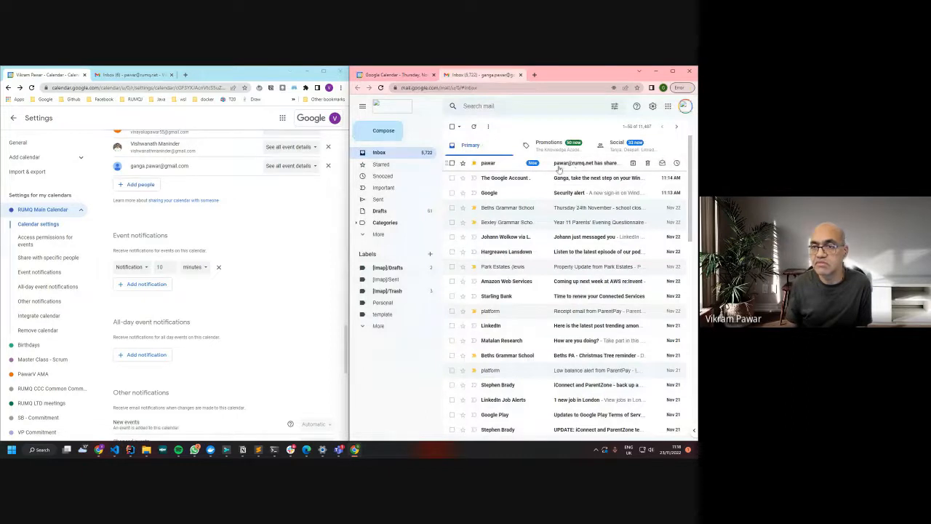
Open the calendar-sharing email and follow its link to add RUMQ Main Calendar
click(590, 166)
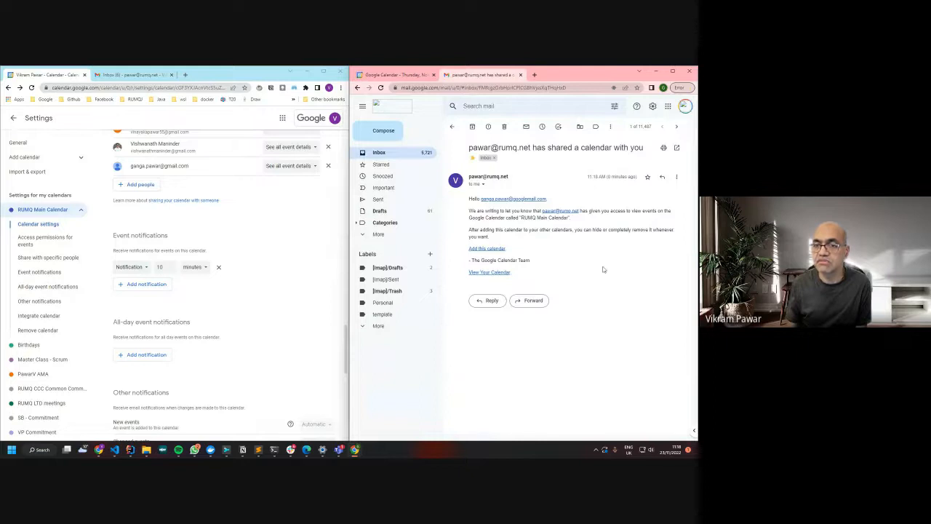
click(486, 249)
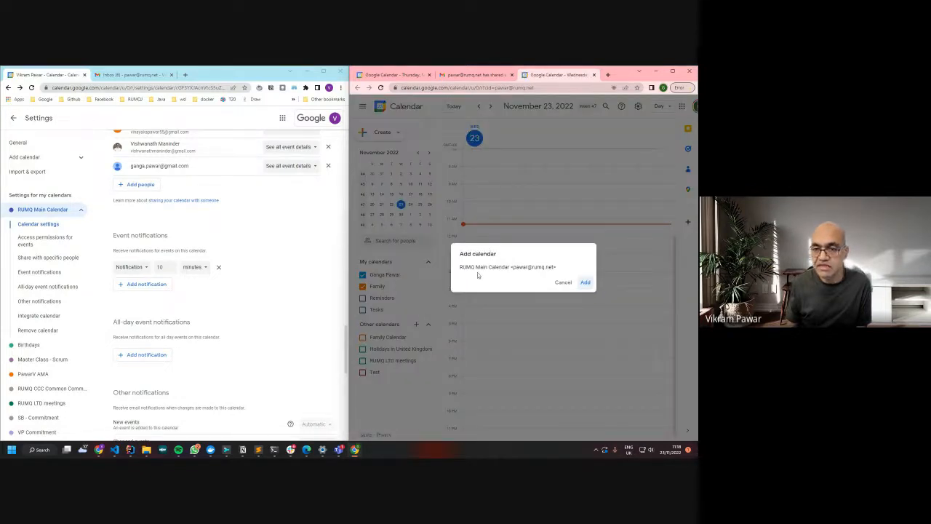
Add RUMQ Main Calendar to the second account and view the 11A & 11B PawarV Master Class details
click(585, 283)
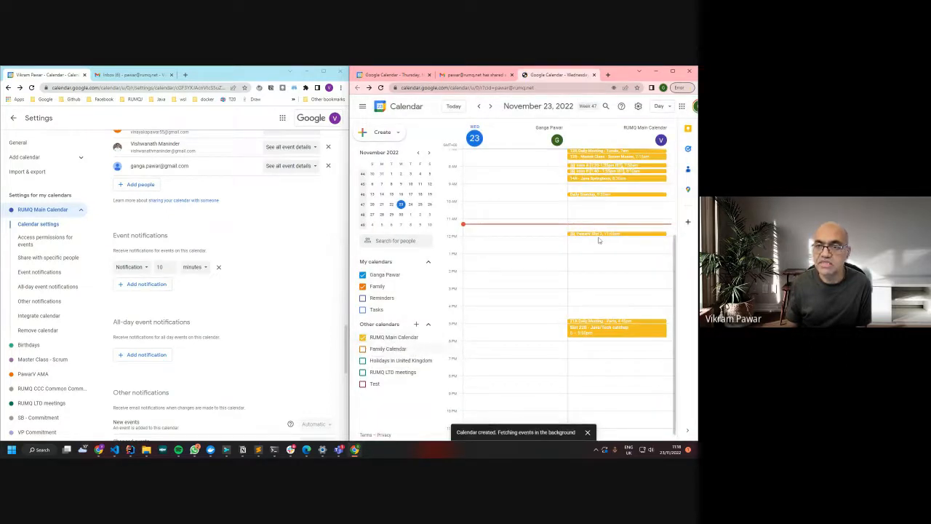
scroll(598, 197, up, 3)
scroll(598, 202, down, 2)
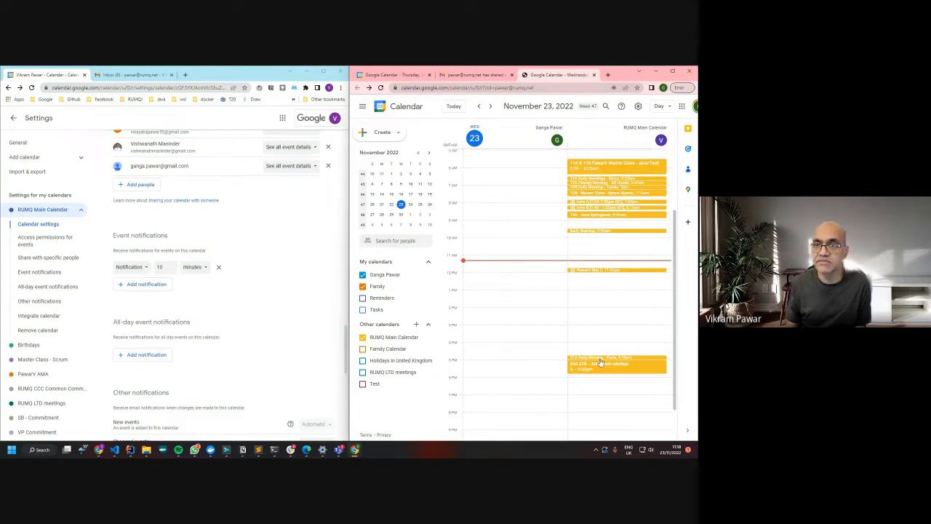
click(609, 168)
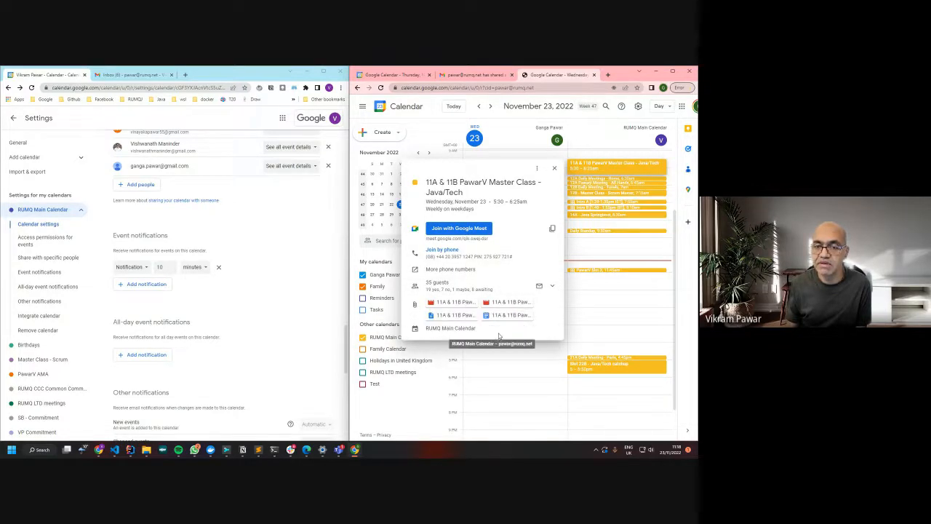
Go to 24 November and review the Master Class's full guest list
click(554, 169)
click(491, 106)
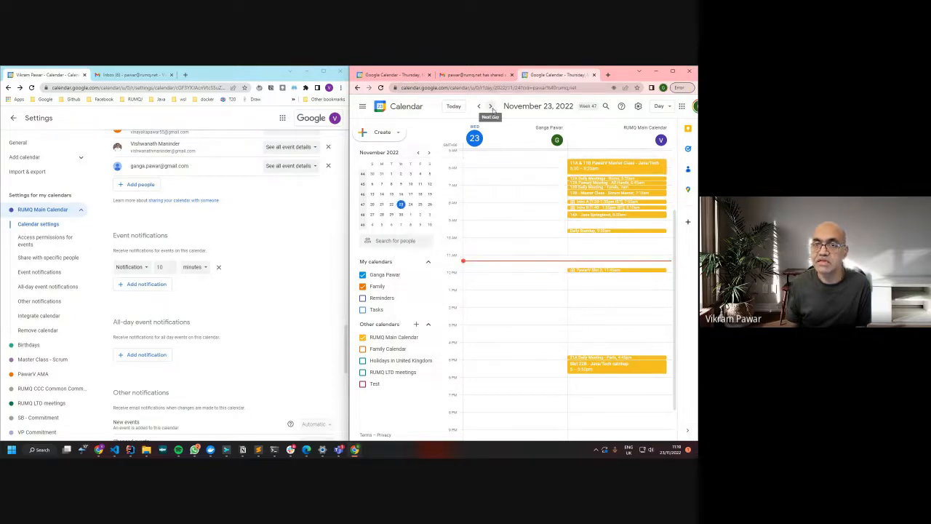
click(607, 172)
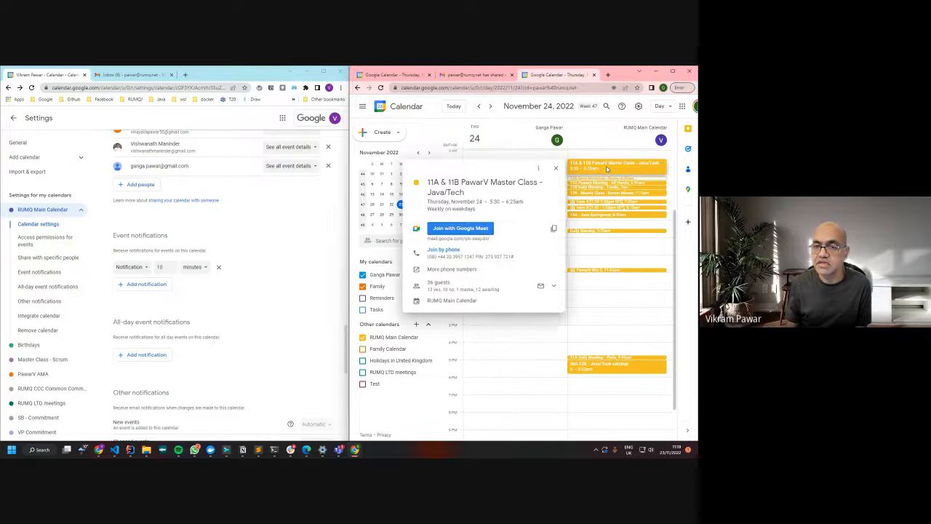
click(456, 289)
scroll(521, 298, down, 4)
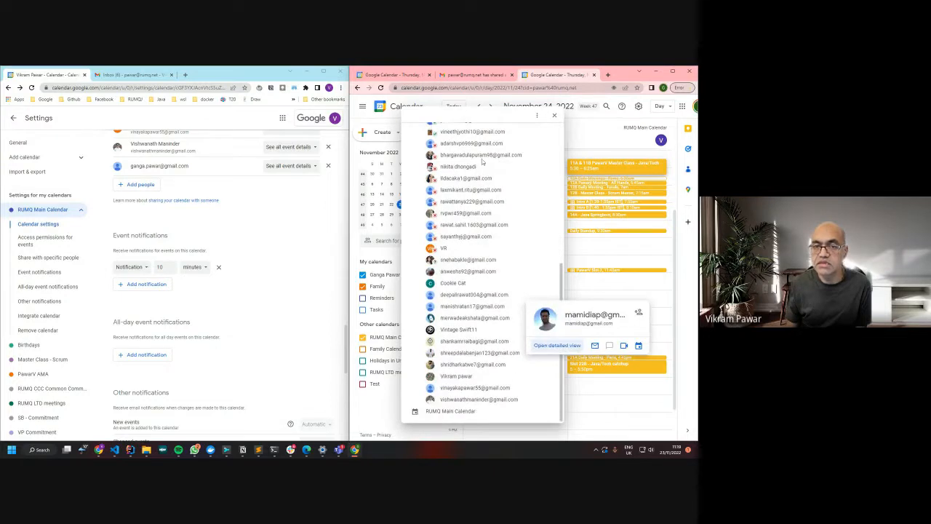
scroll(506, 291, up, 5)
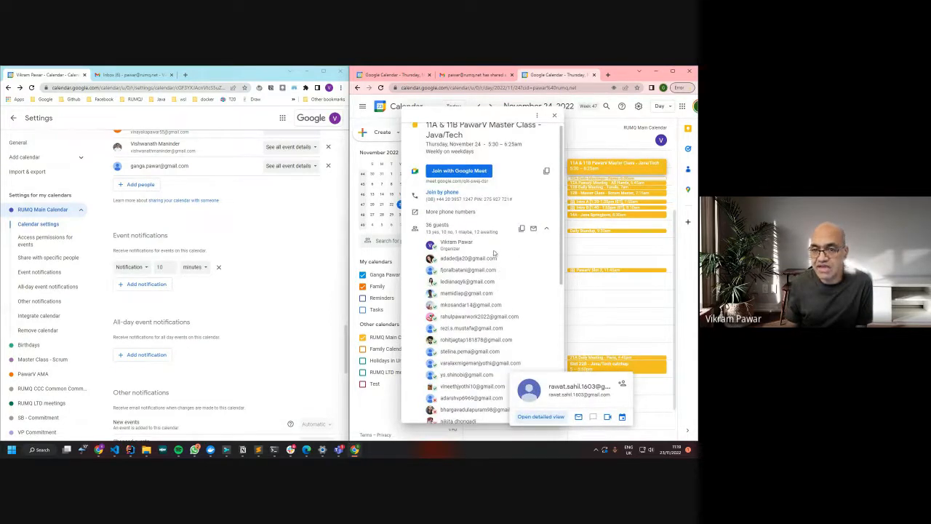
scroll(508, 299, down, 5)
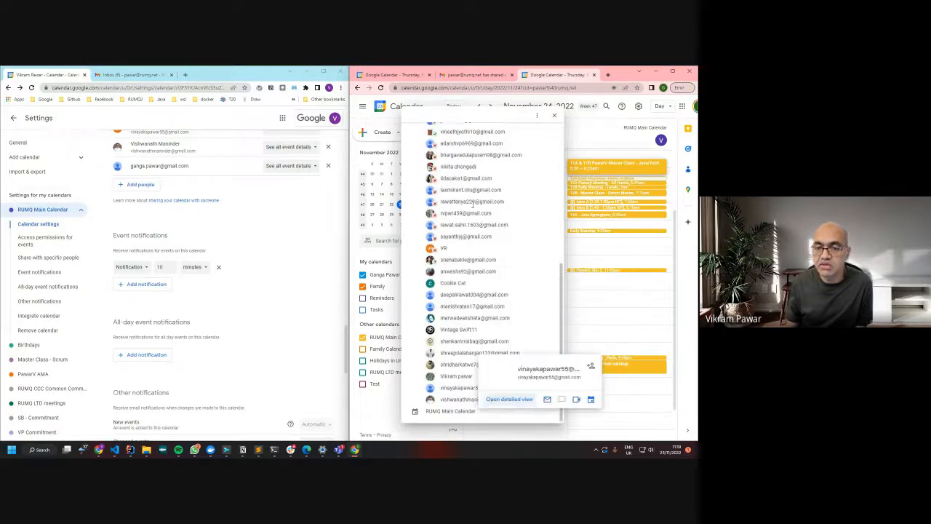
scroll(492, 391, up, 5)
scroll(474, 352, down, 3)
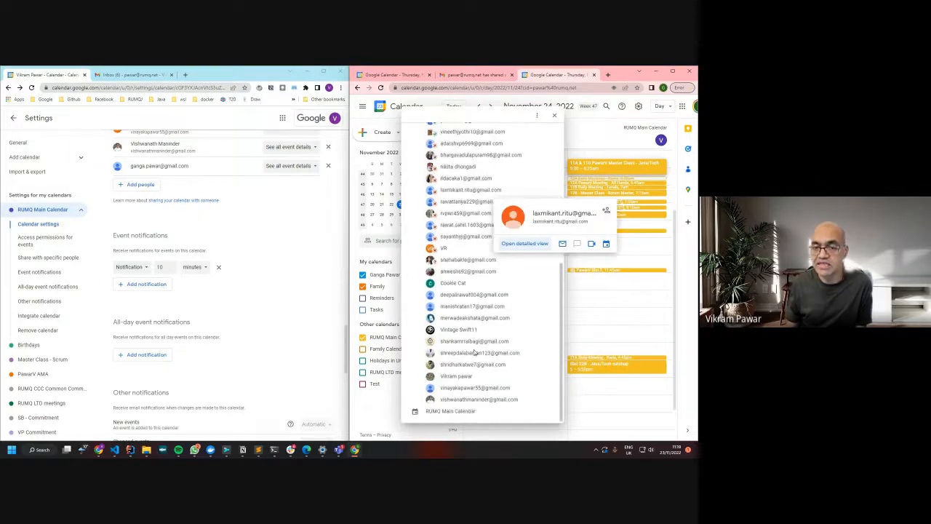
scroll(470, 217, up, 5)
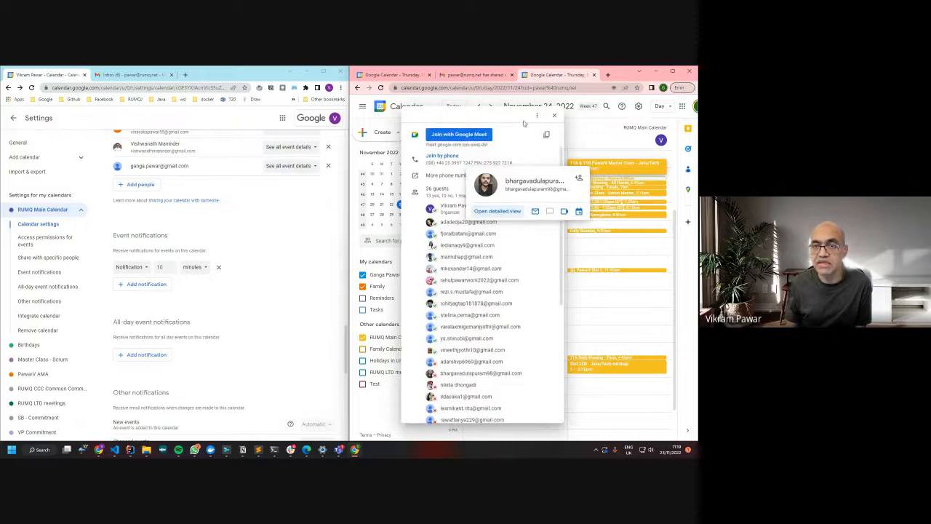
Reopen and close the Master Class details on 24 November
click(551, 122)
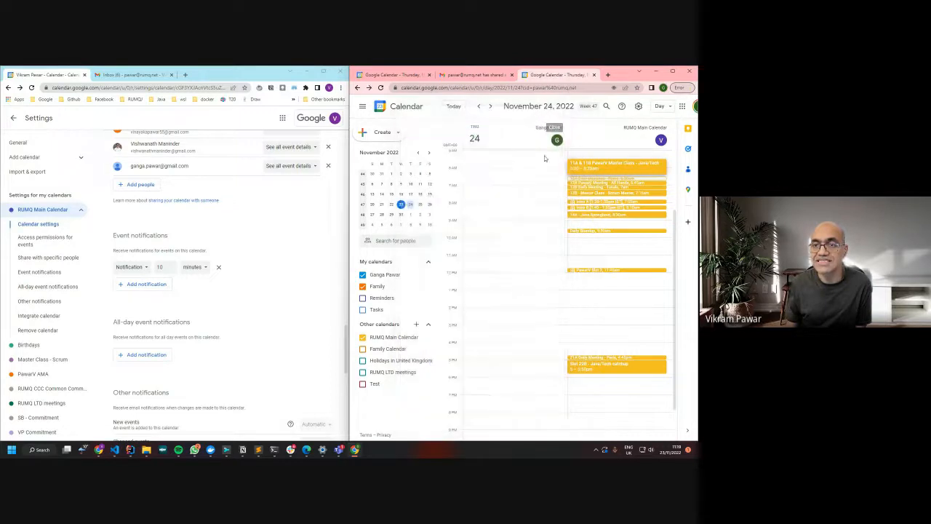
click(604, 165)
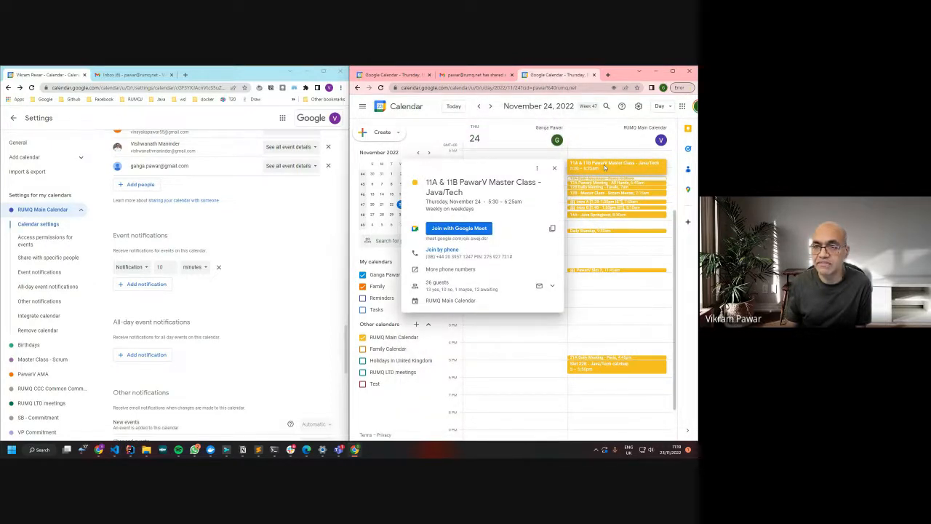
click(554, 168)
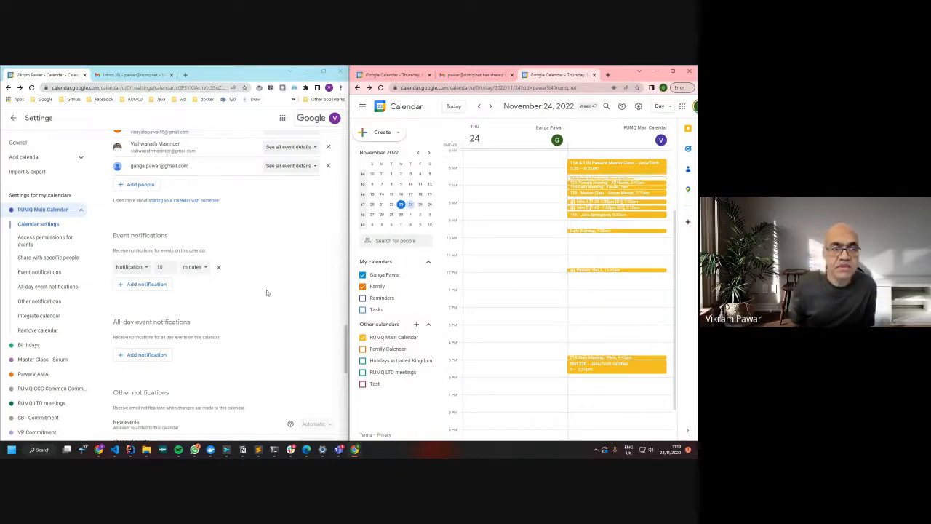
scroll(276, 242, up, 3)
scroll(276, 242, up, 10)
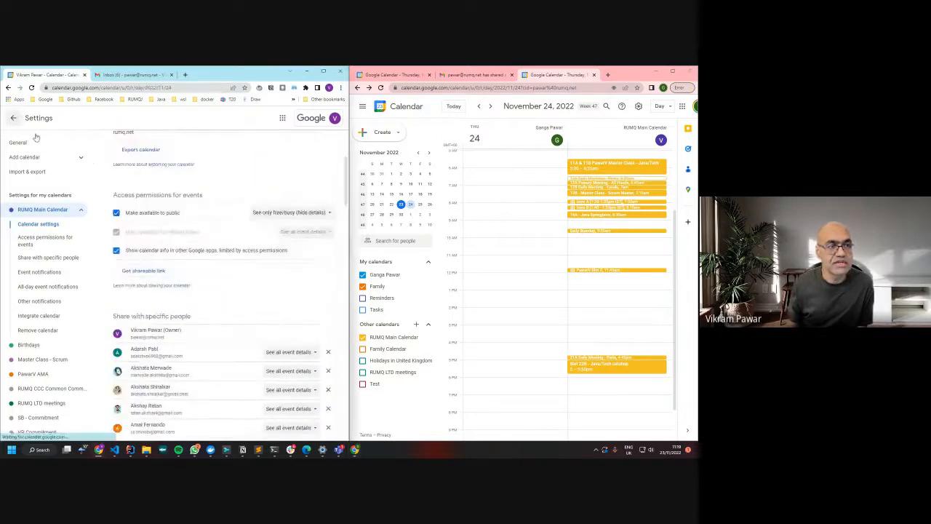
In the organizer's calendar, edit the Master Class, add the second account's address as guest (37 guests), and save
click(13, 118)
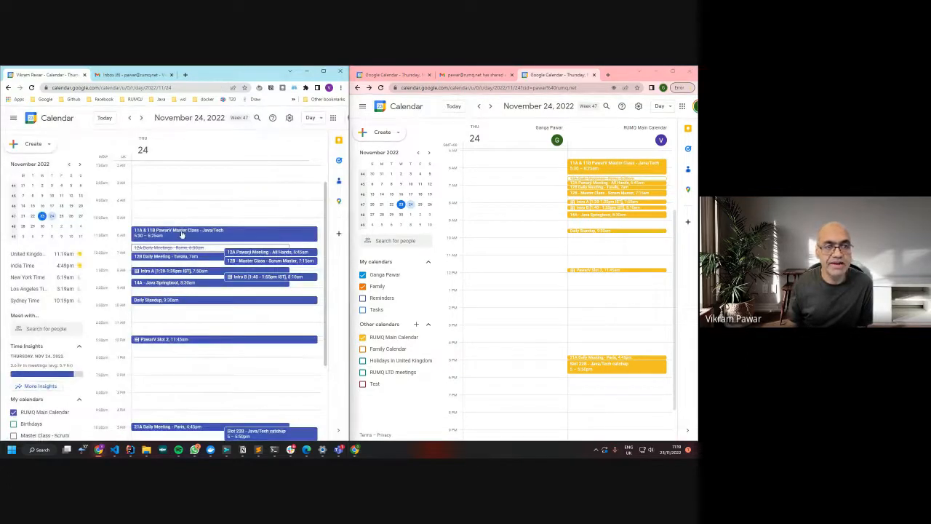
click(224, 237)
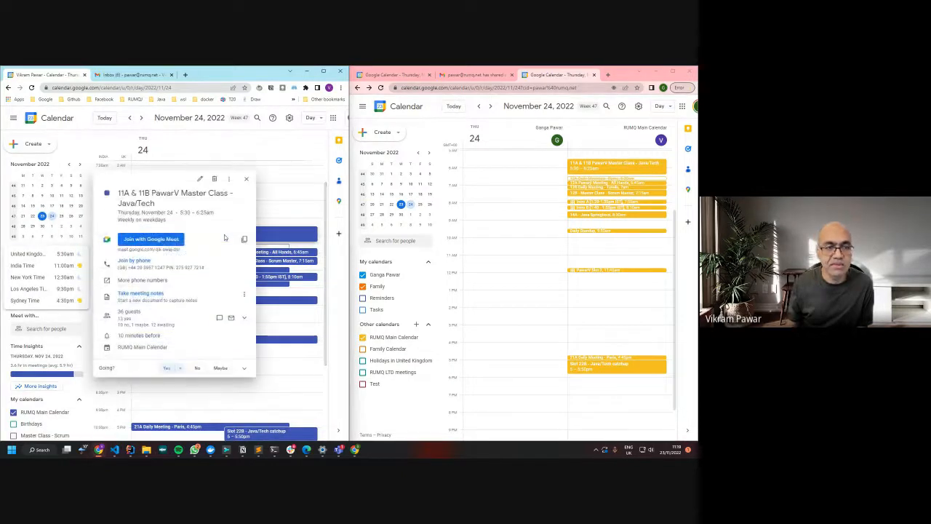
click(200, 179)
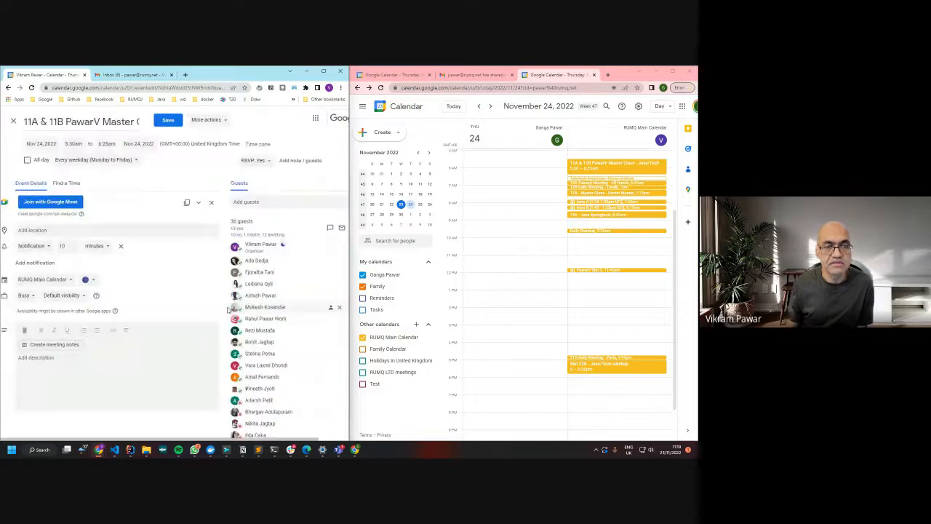
click(263, 203)
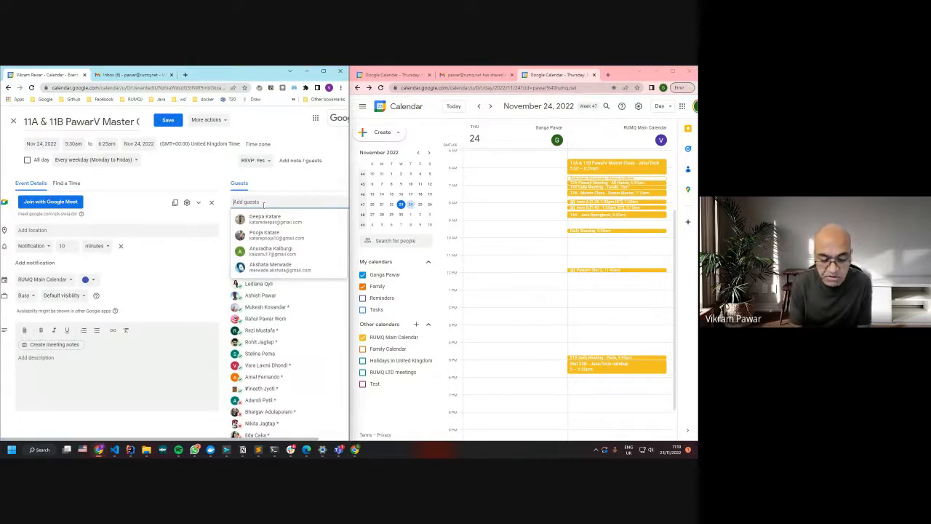
text(gan)
key(Down)
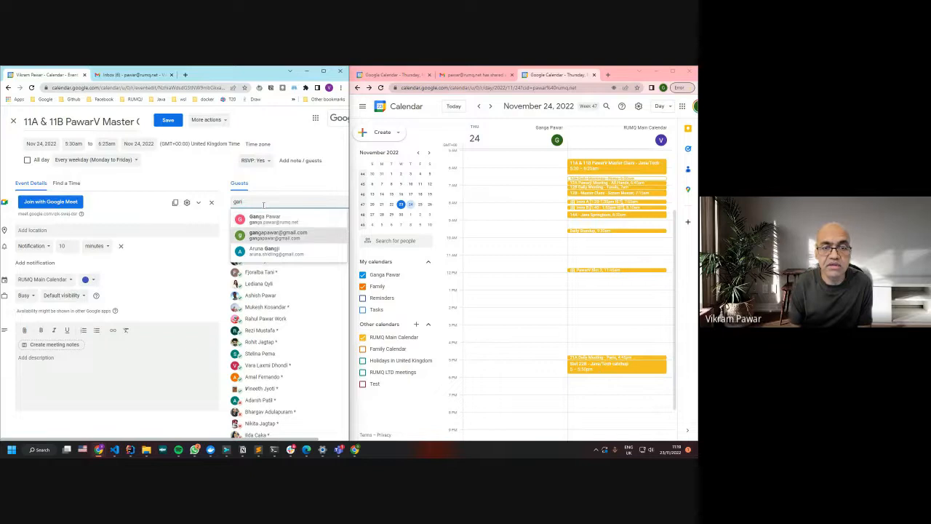
key(Return)
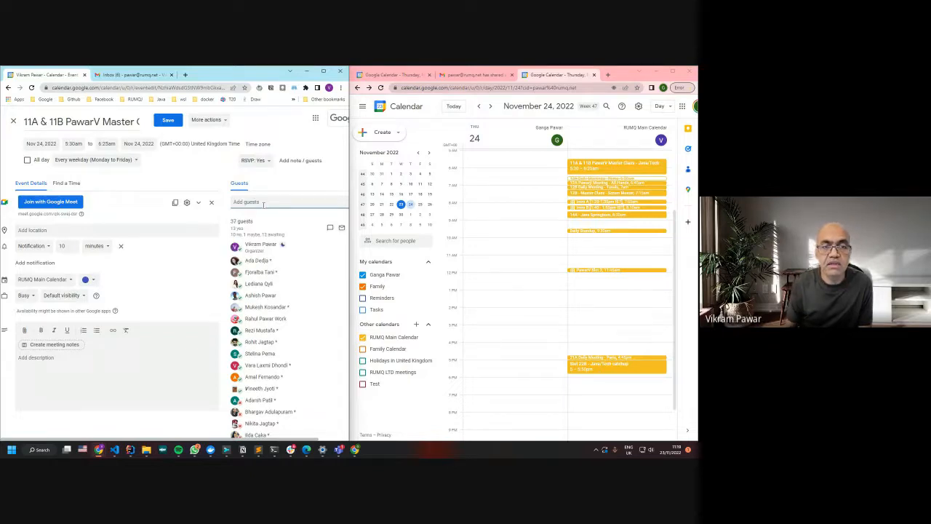
drag(232, 221, 257, 224)
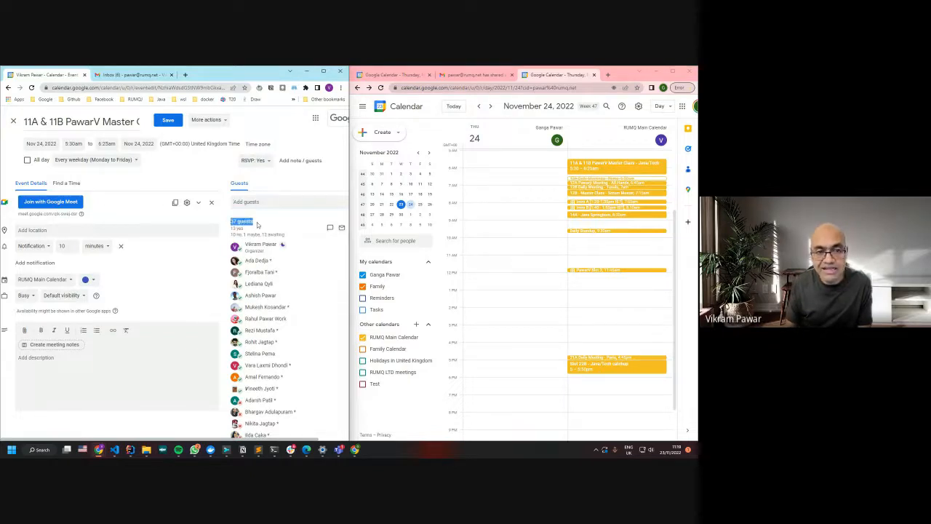
click(168, 121)
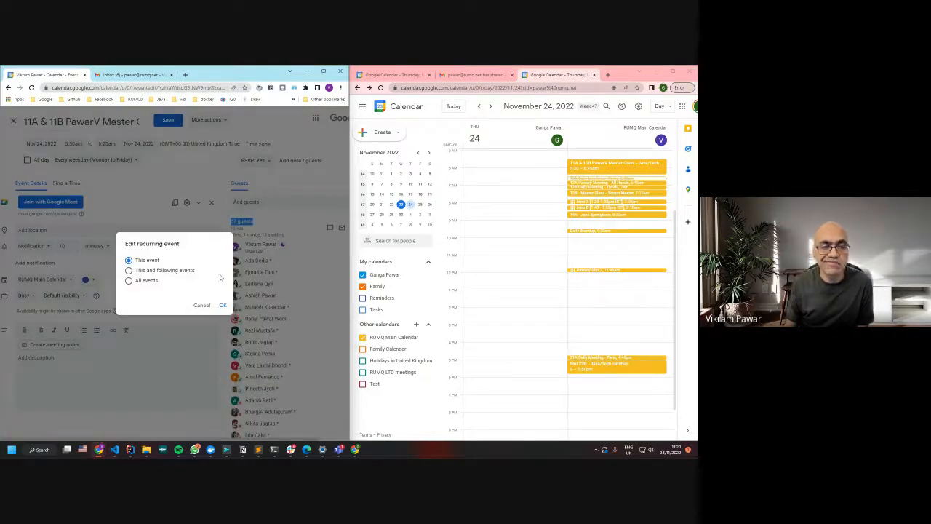
Apply the edit to the chosen occurrences, send the invitation, and confirm inviting the outside guest
click(223, 306)
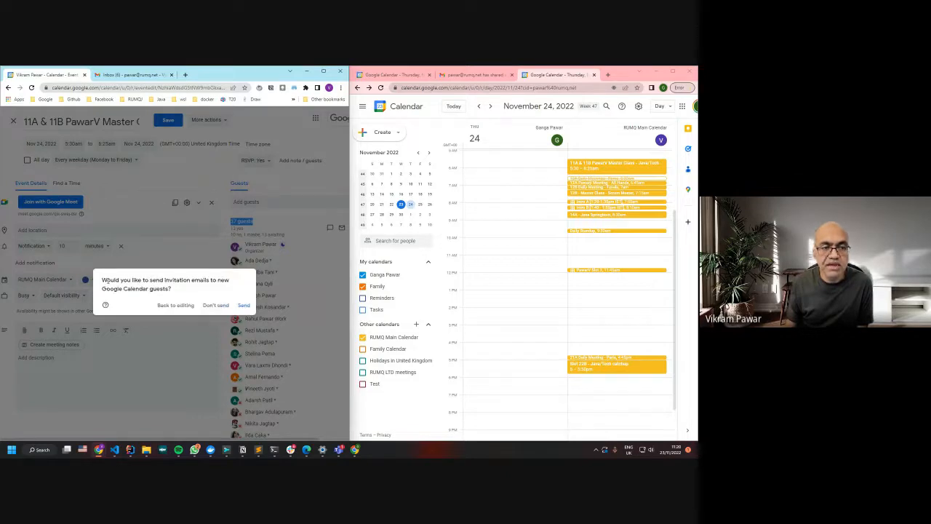
drag(104, 281, 181, 291)
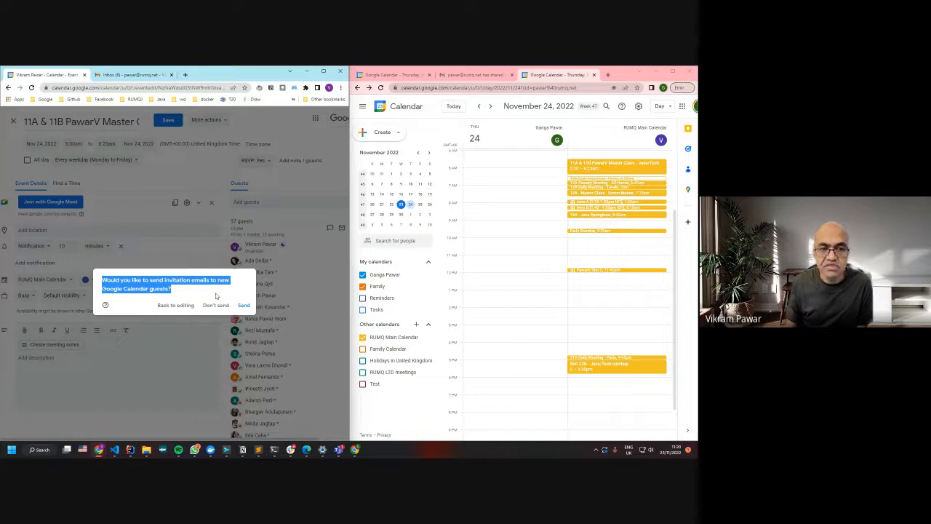
click(244, 305)
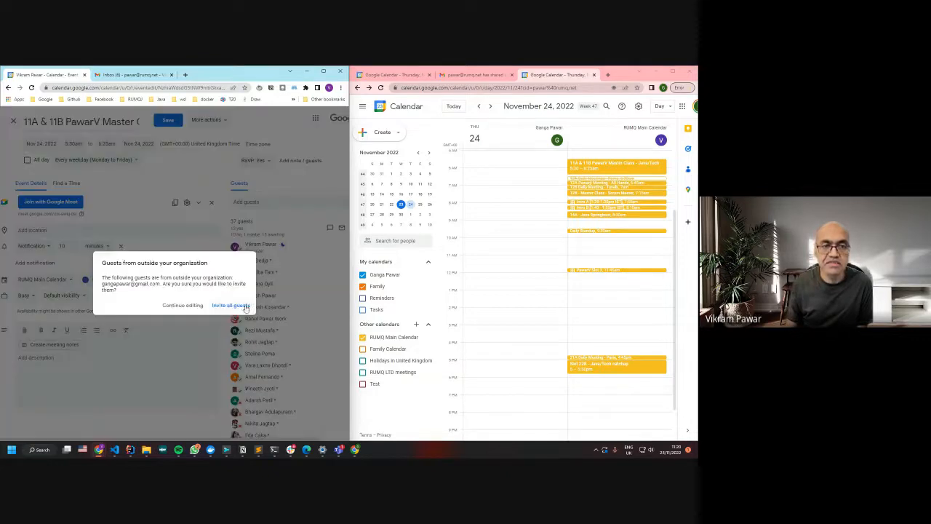
drag(113, 263, 132, 288)
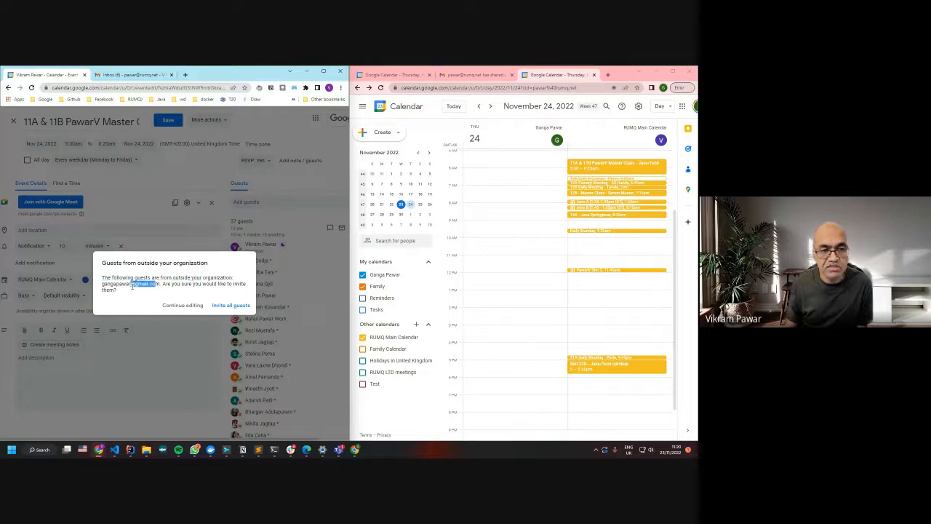
click(234, 308)
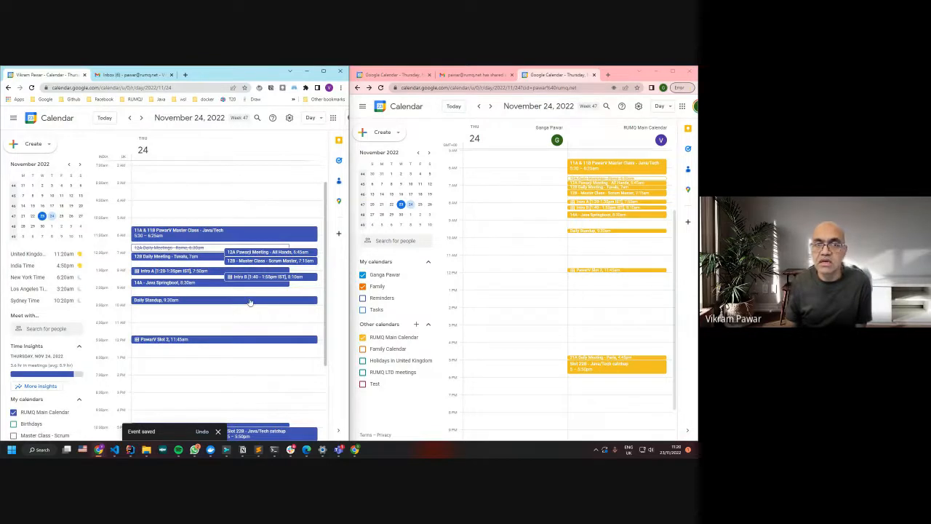
click(472, 76)
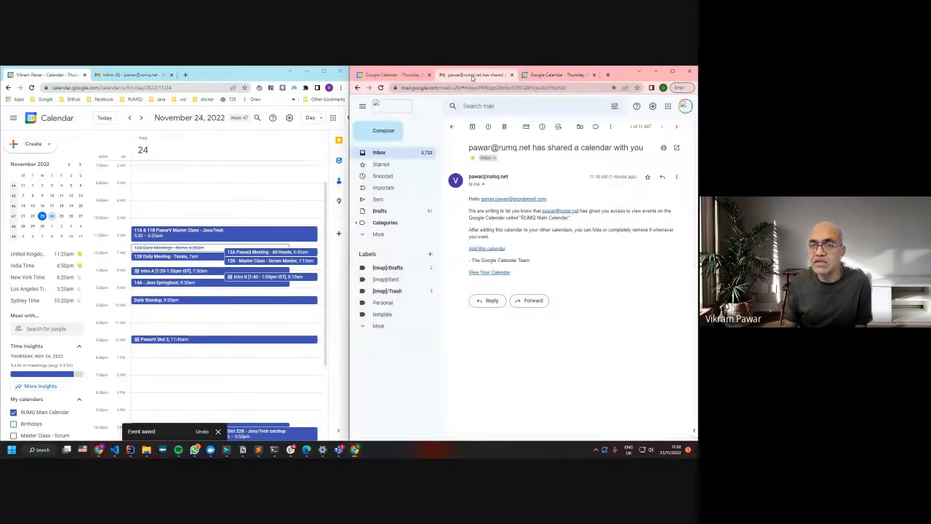
click(407, 155)
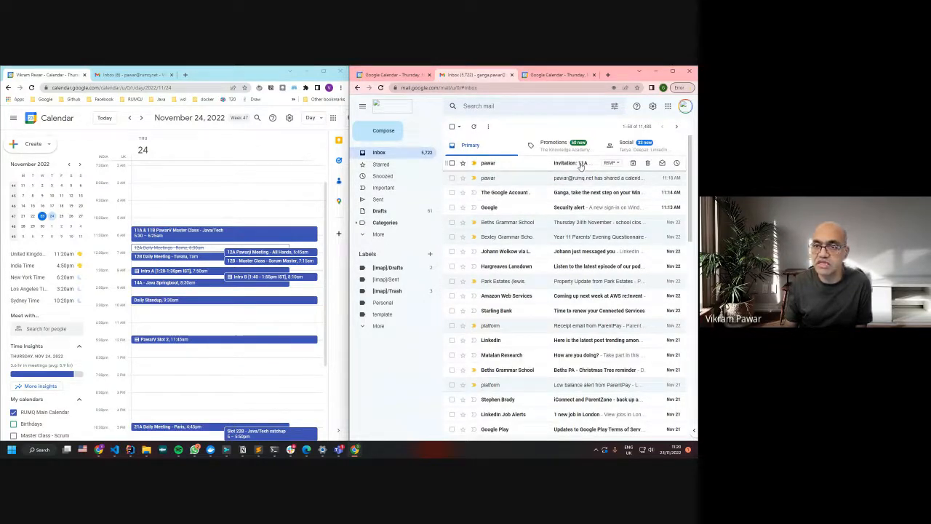
click(583, 166)
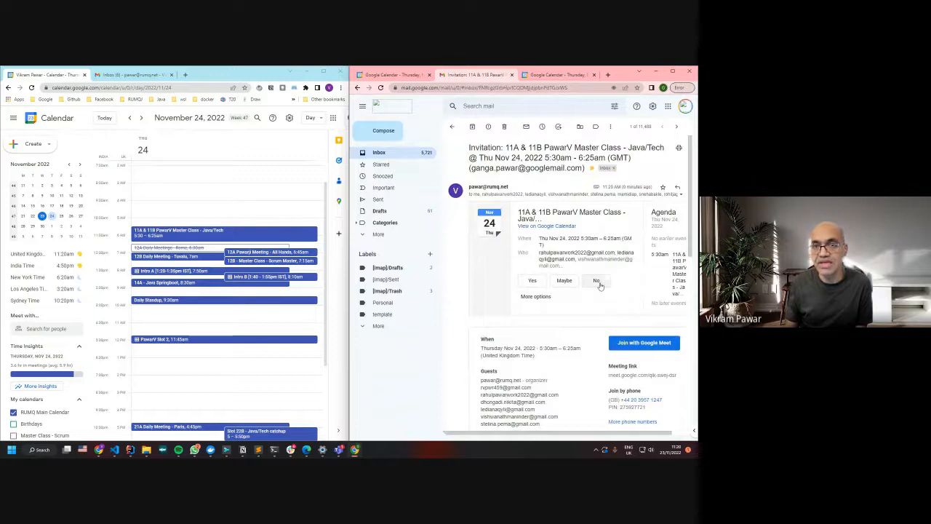
click(392, 153)
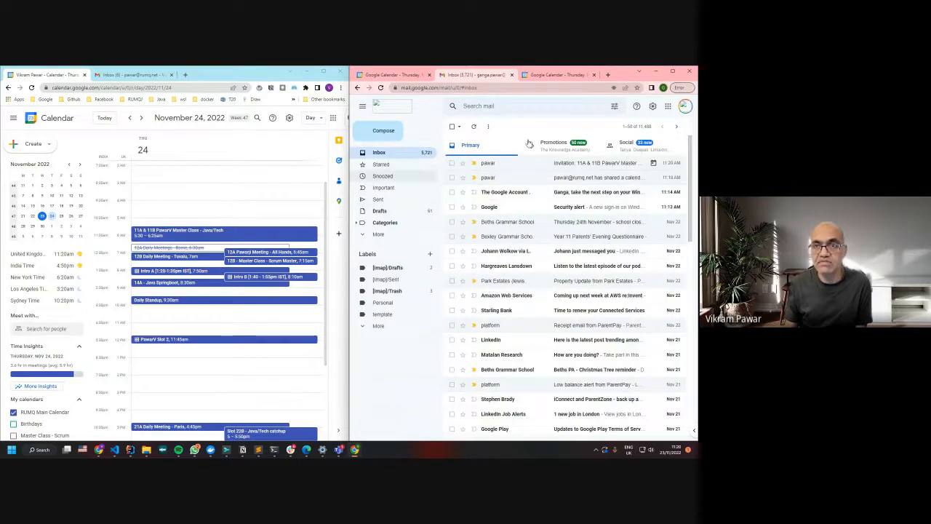
click(553, 75)
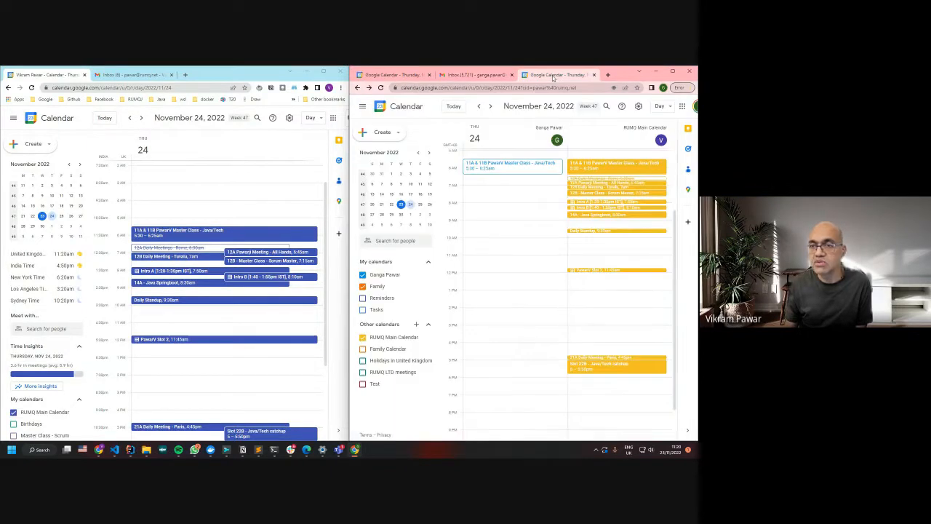
scroll(529, 250, up, 1)
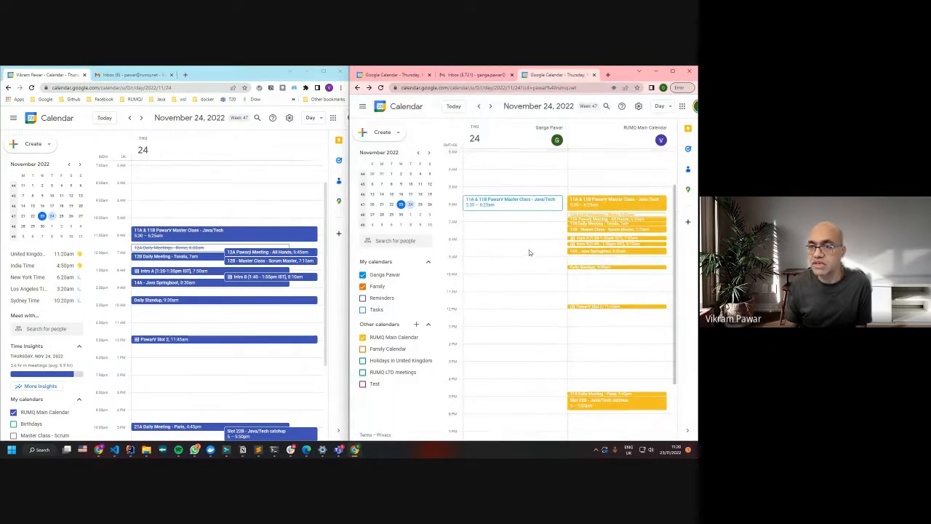
click(604, 206)
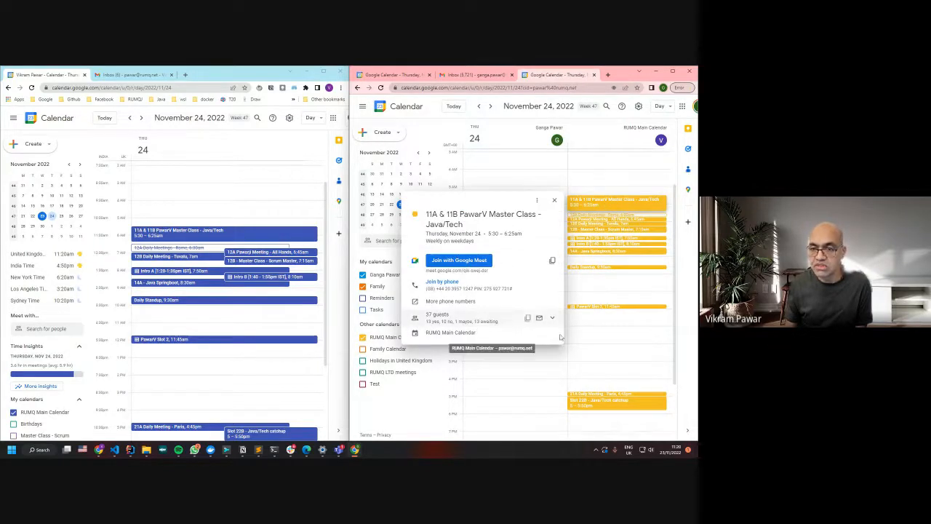
click(453, 318)
scroll(480, 324, down, 4)
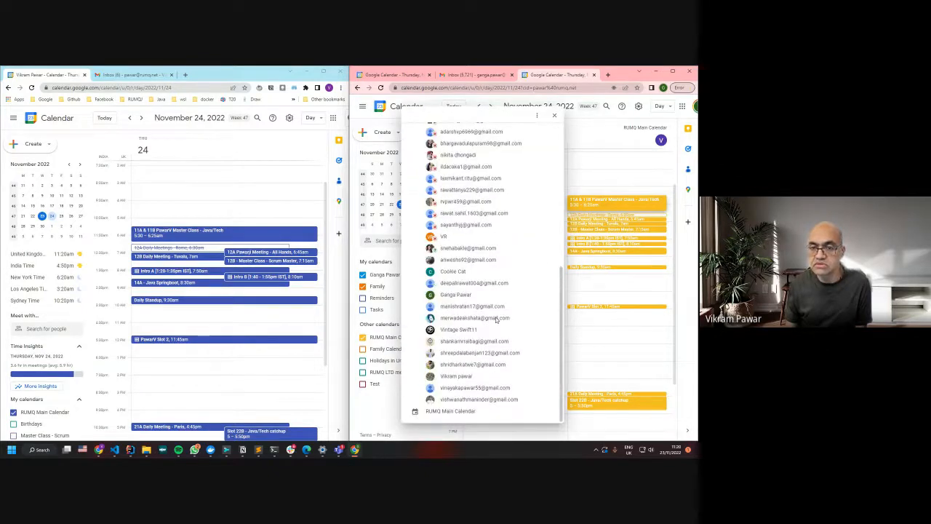
scroll(505, 327, up, 6)
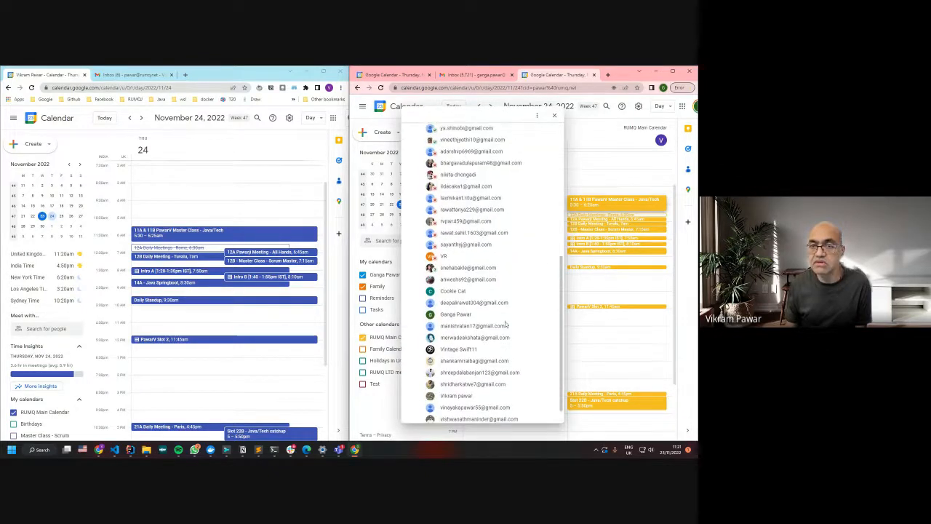
click(554, 116)
click(380, 88)
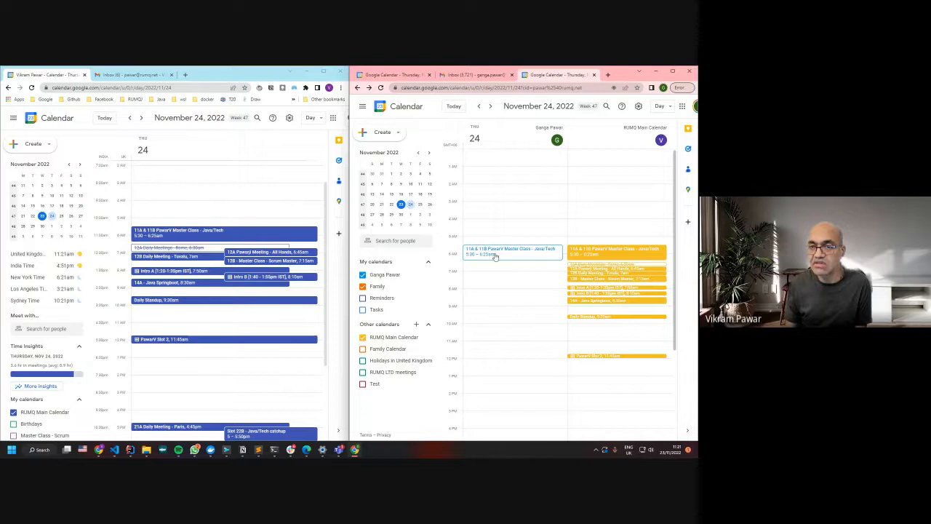
Answer Yes to the 11A & 11B PawarV Master Class and discard the accidental untitled event
click(625, 127)
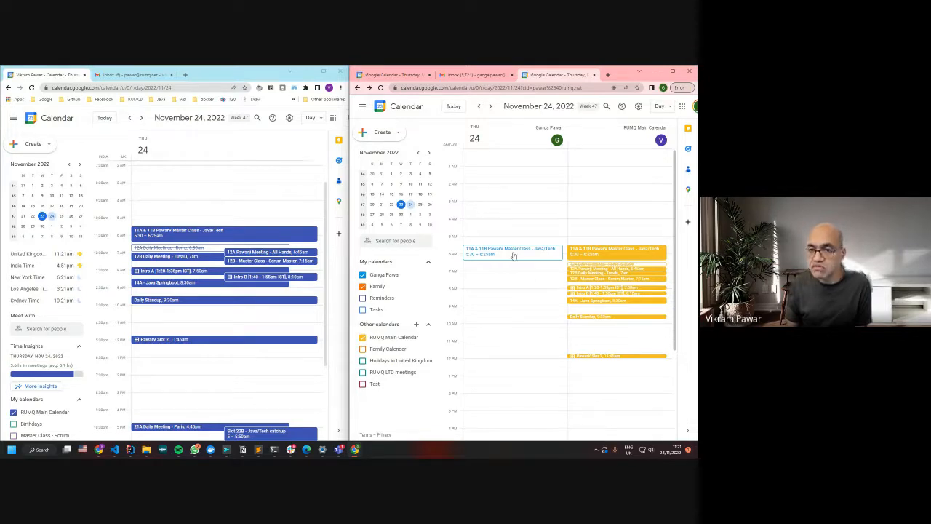
click(513, 253)
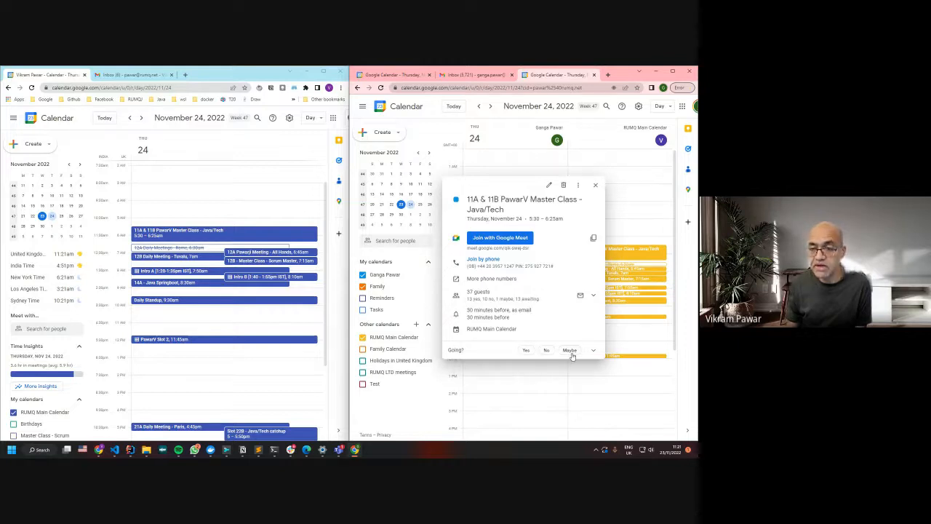
click(527, 350)
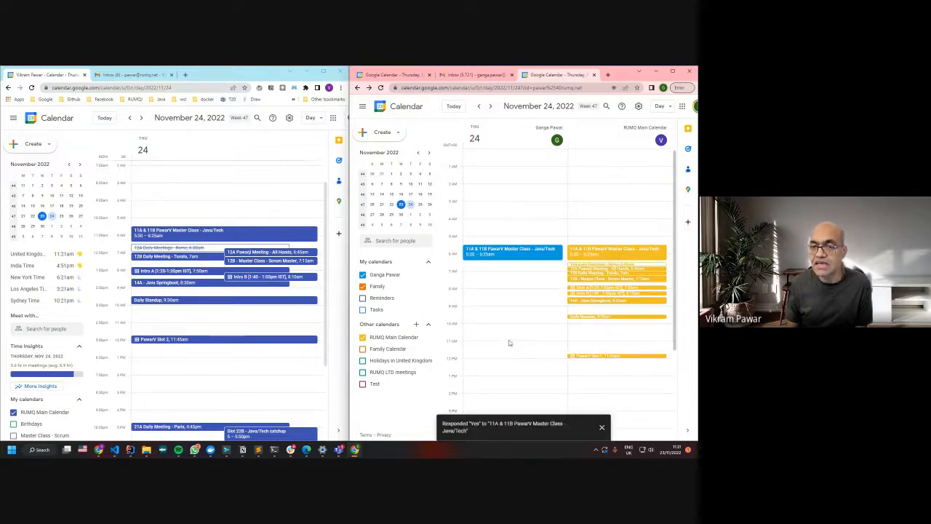
click(521, 292)
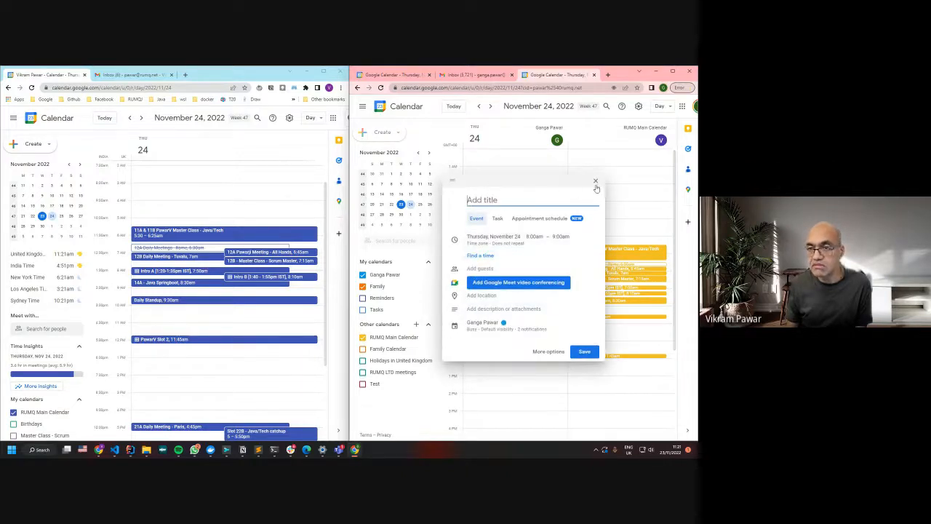
click(598, 183)
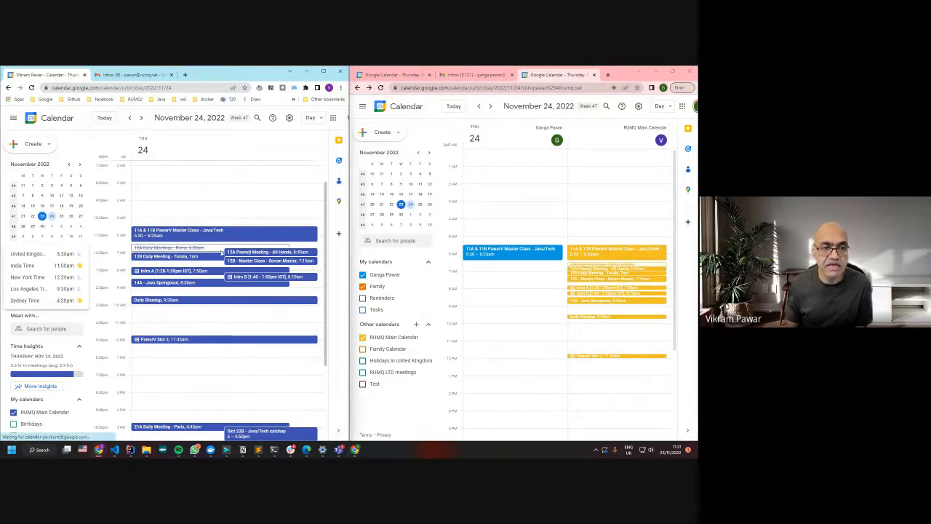
Open the Master Class as organizer and scroll its 37-guest list to find the second account
click(189, 239)
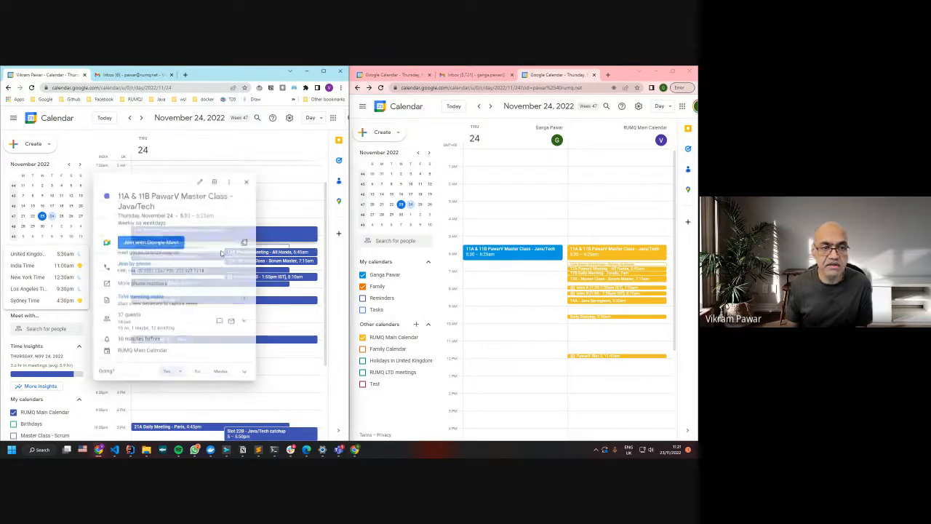
click(159, 314)
scroll(193, 298, down, 5)
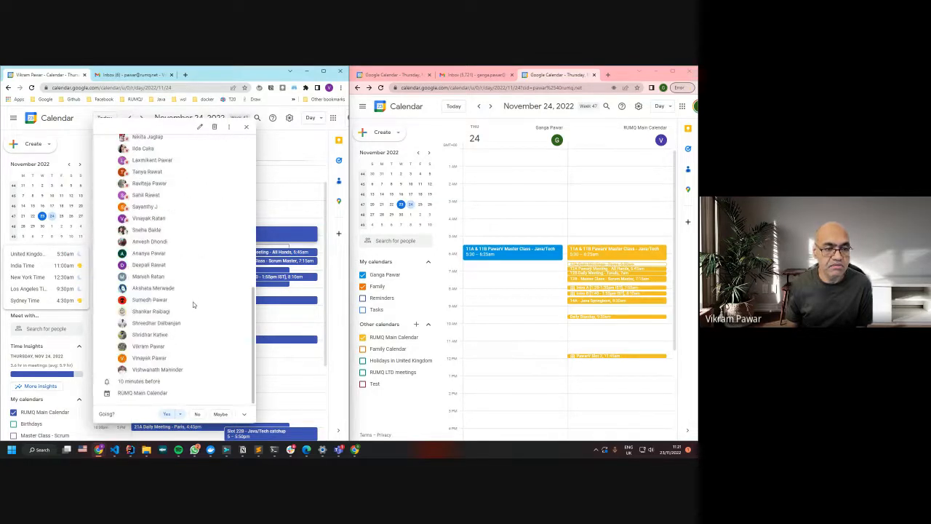
scroll(193, 304, up, 2)
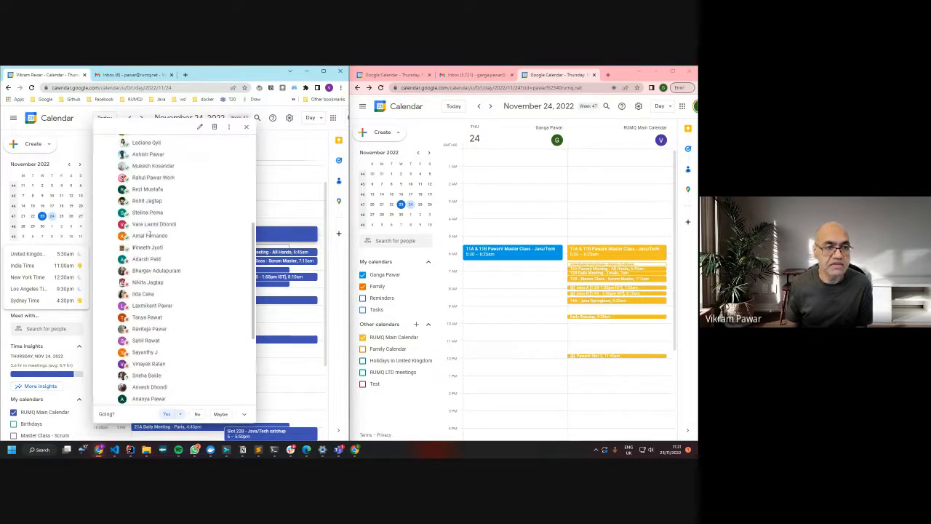
scroll(153, 235, up, 2)
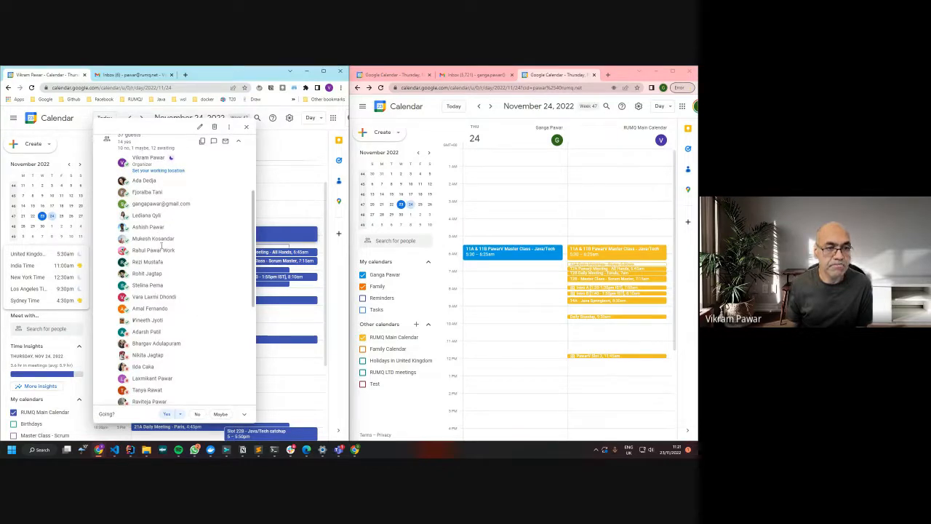
mouse_move(127, 208)
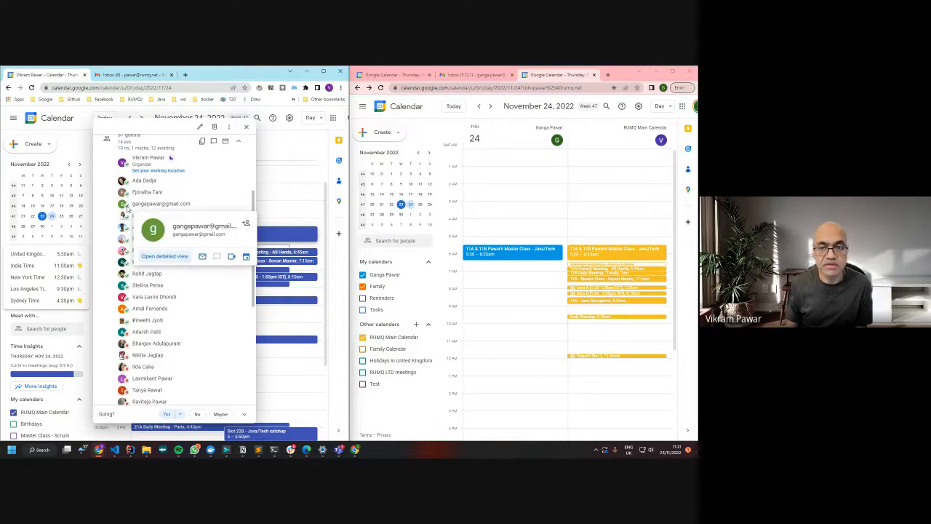
Decline the Master Class from the second account, then reopen it as organizer to see 13 yes, 11 no
click(513, 259)
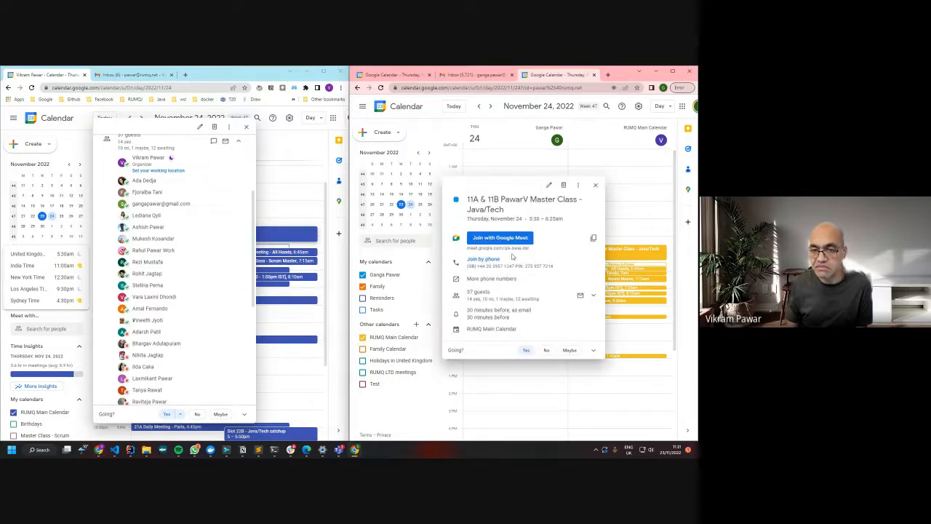
click(548, 350)
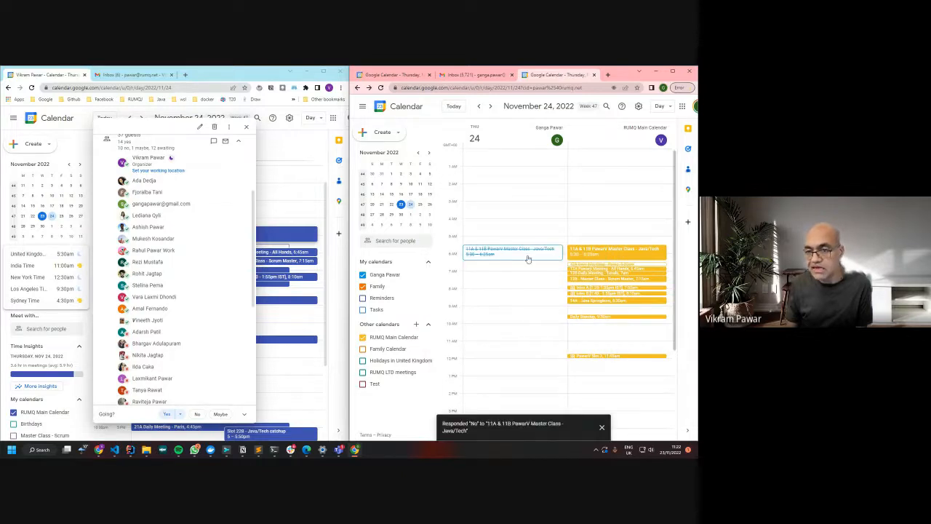
click(246, 127)
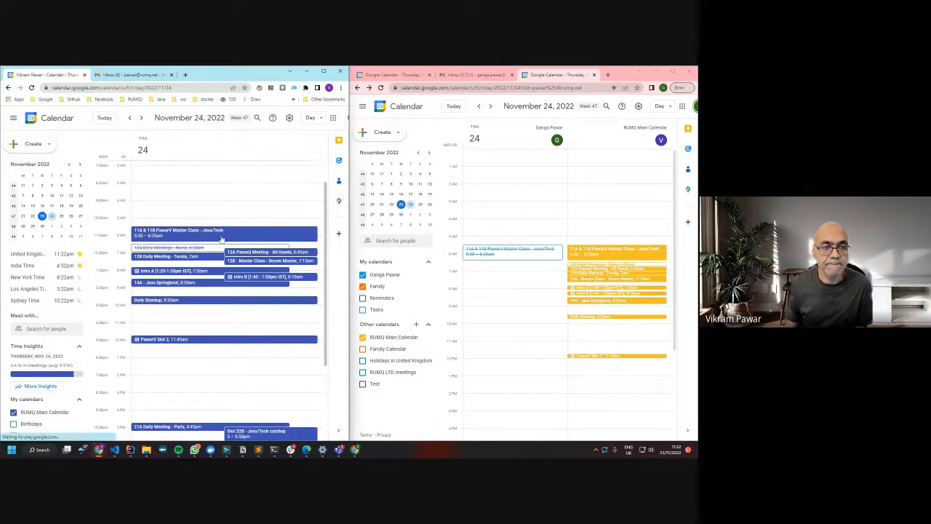
click(220, 234)
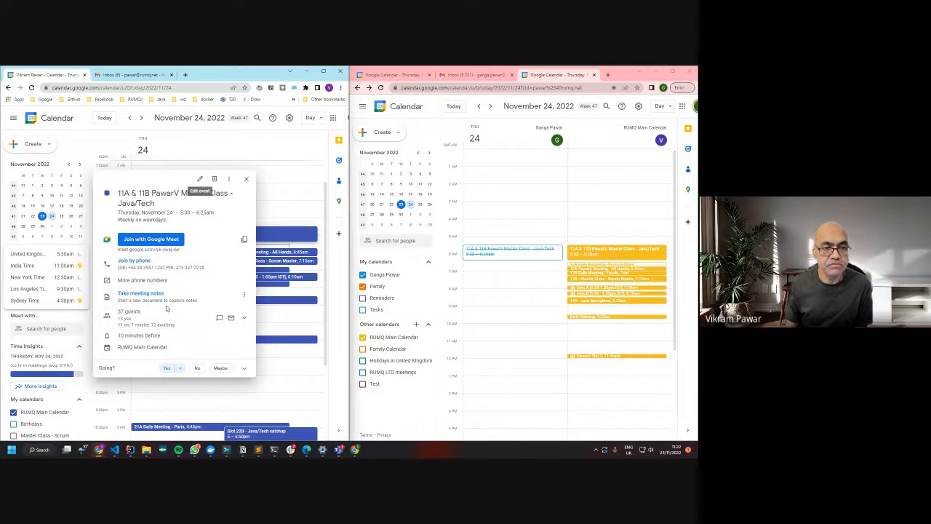
Re-accept the Master Class from the second account and return the organizer to the 24 November day view
click(200, 178)
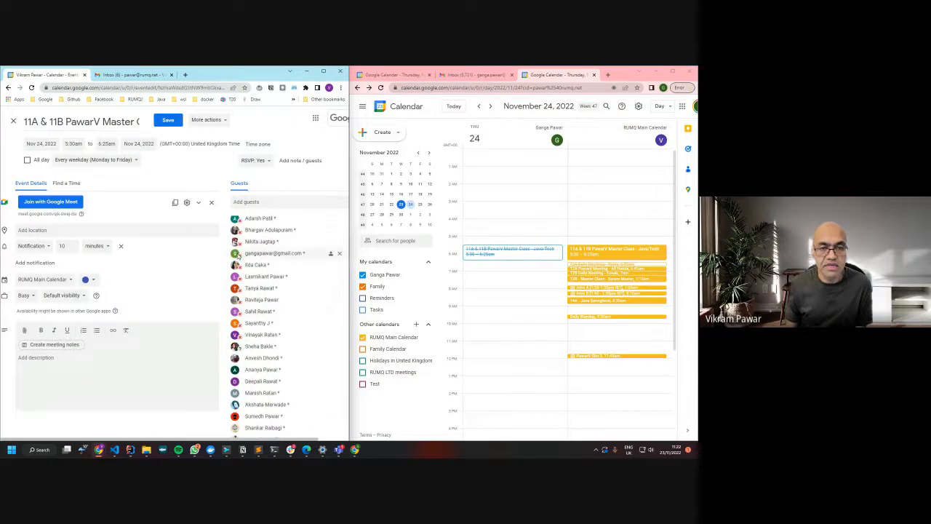
mouse_move(294, 264)
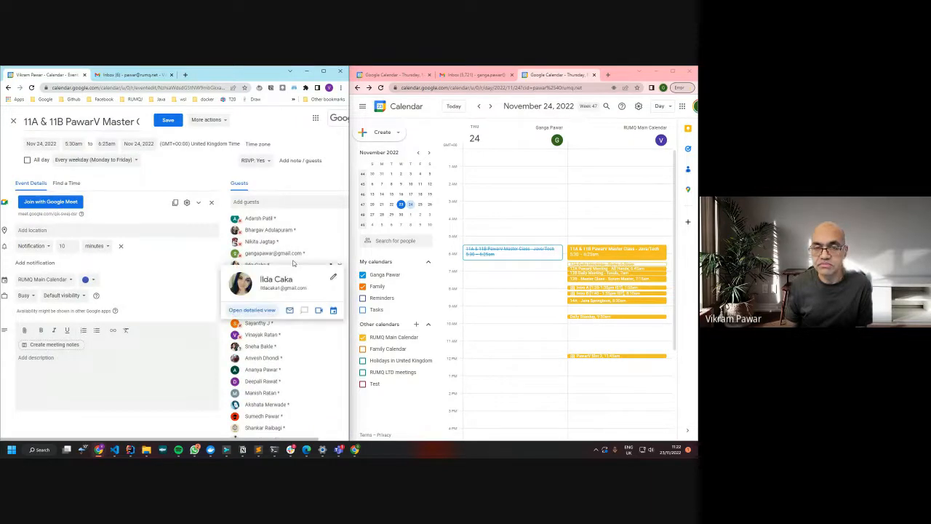
click(506, 254)
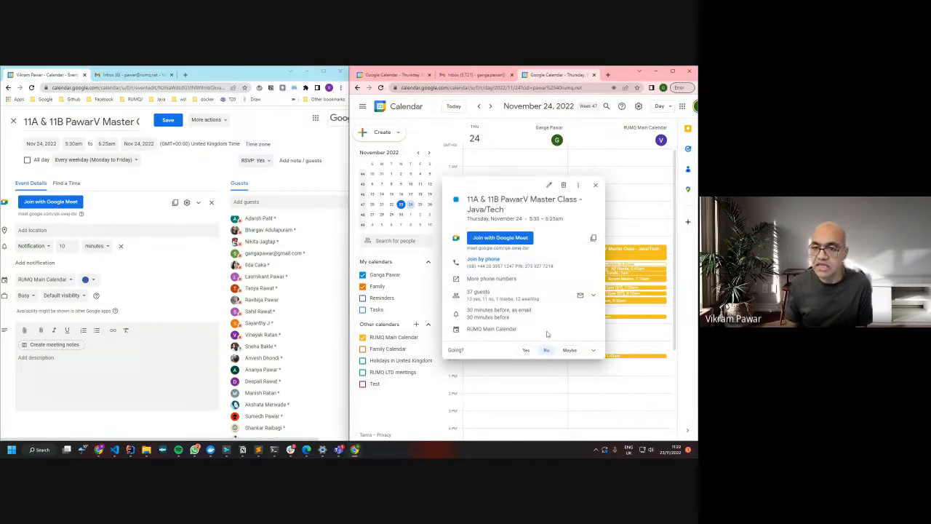
click(526, 351)
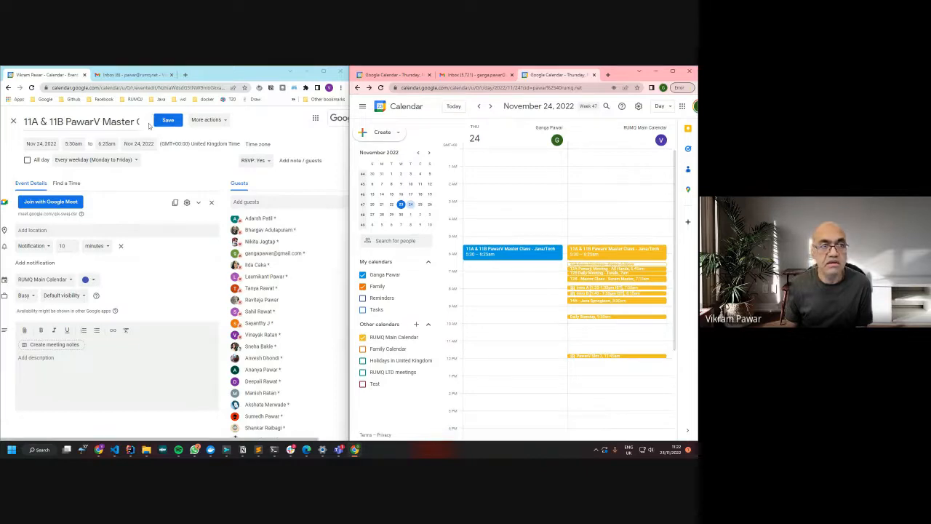
click(13, 121)
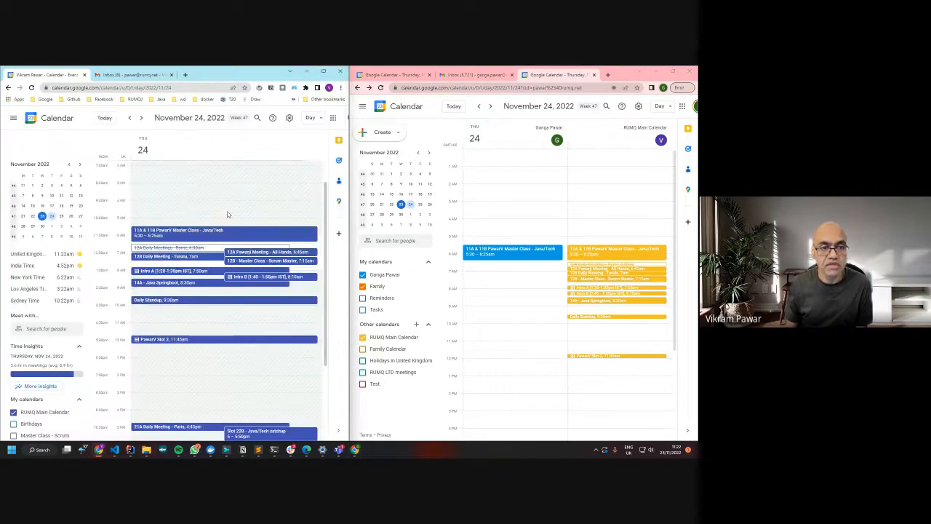
Decline the Master Class from the second account's calendar and close the organizer's event editor
click(214, 238)
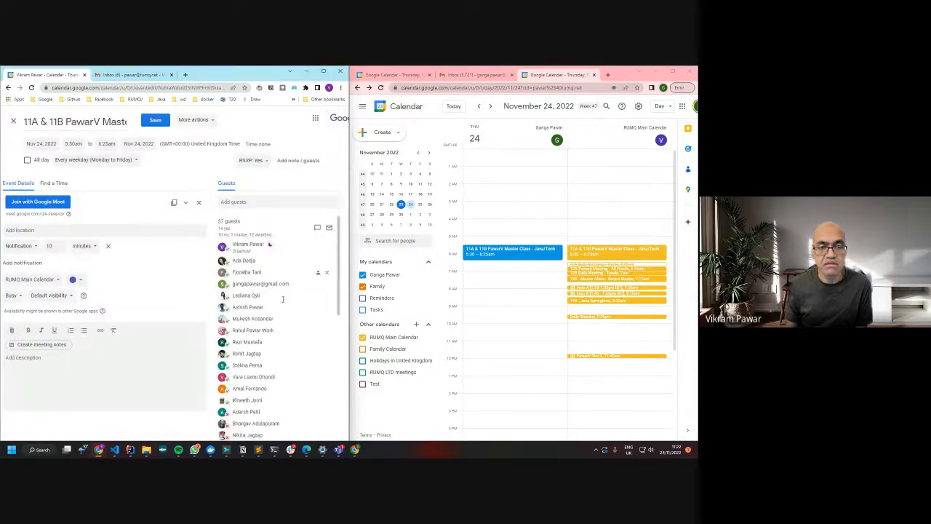
mouse_move(280, 286)
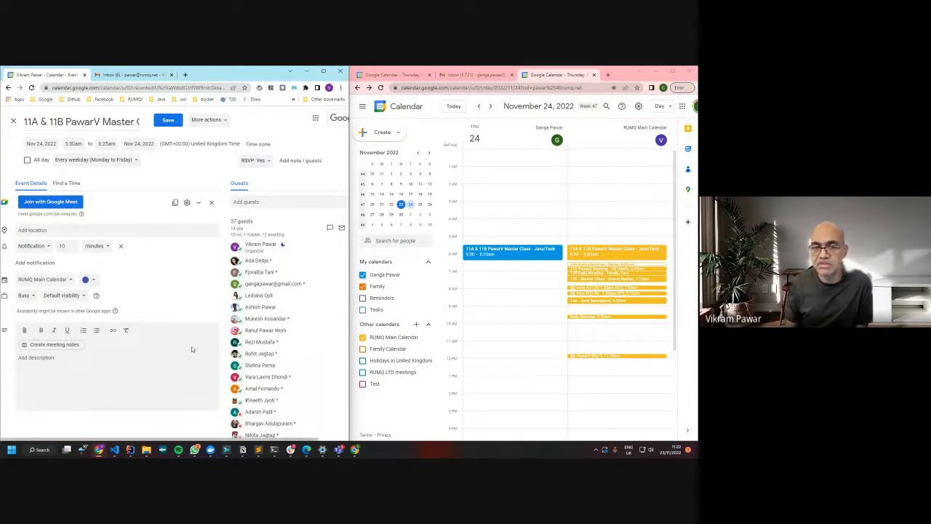
click(486, 256)
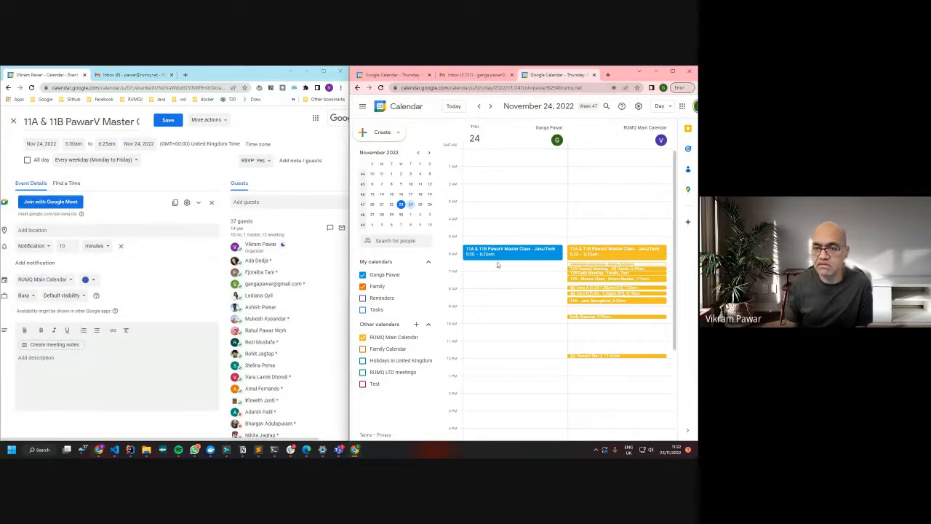
click(546, 350)
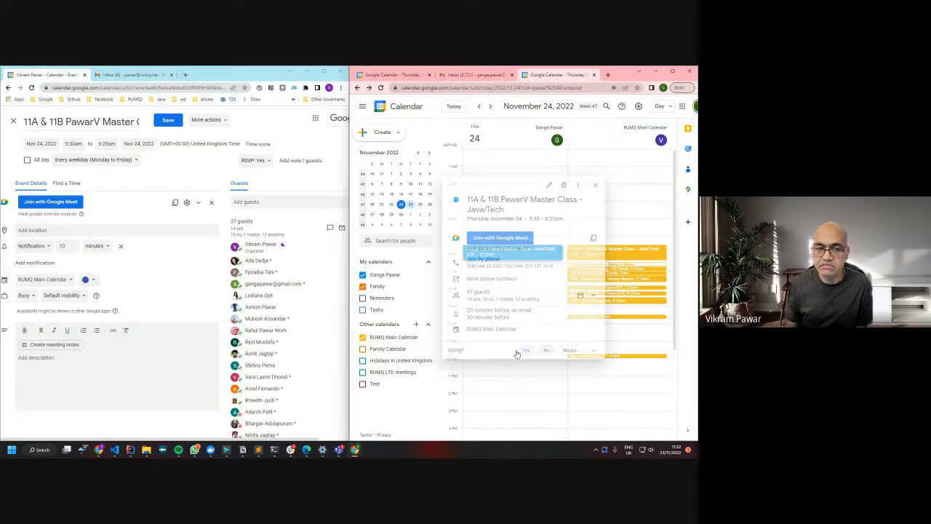
click(14, 123)
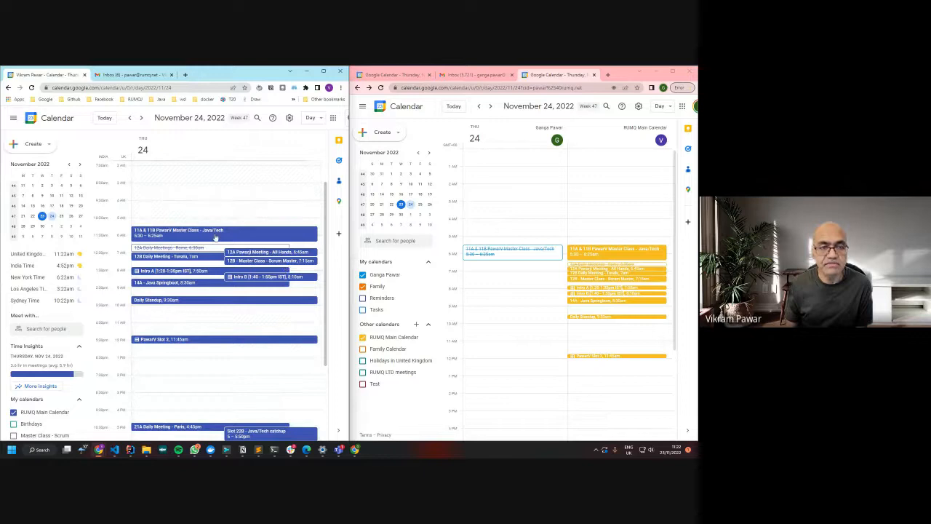
Reload the organizer's calendar and reopen the Master Class editor, now showing 14 yes, 10 no
click(215, 236)
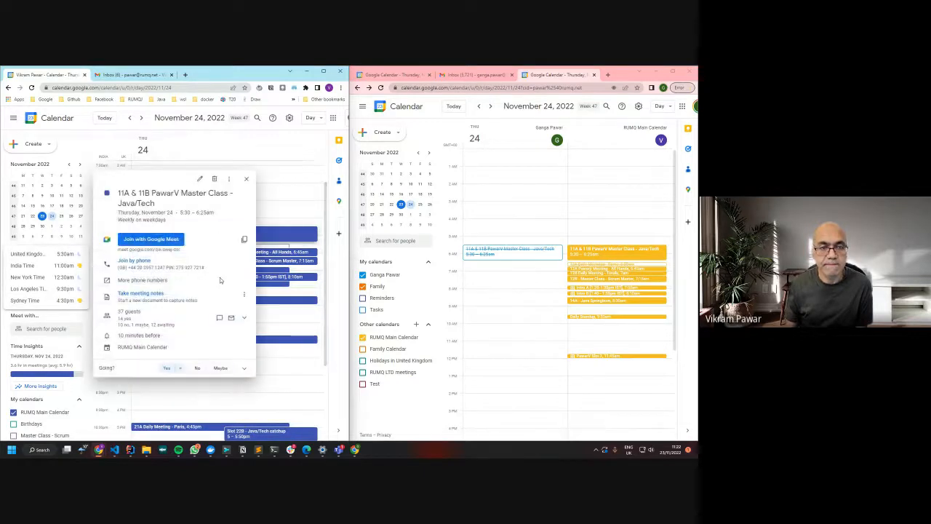
click(200, 180)
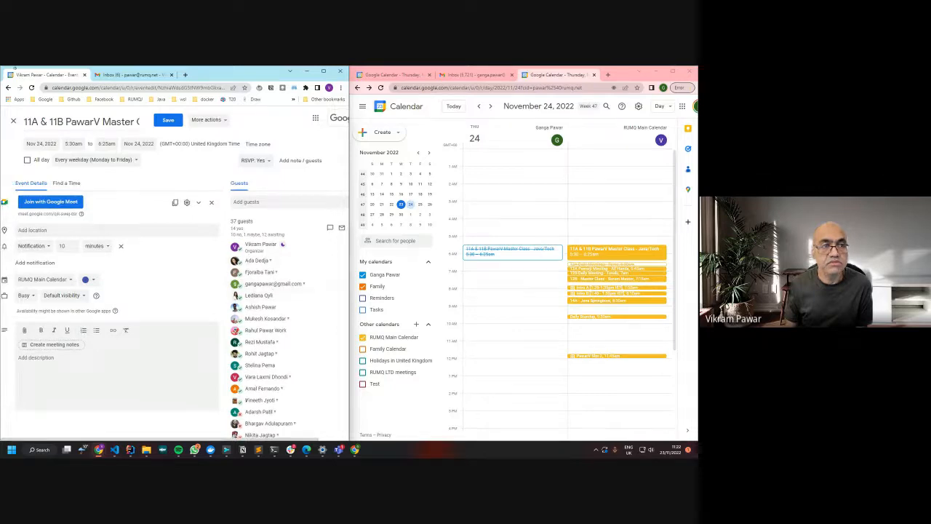
click(8, 88)
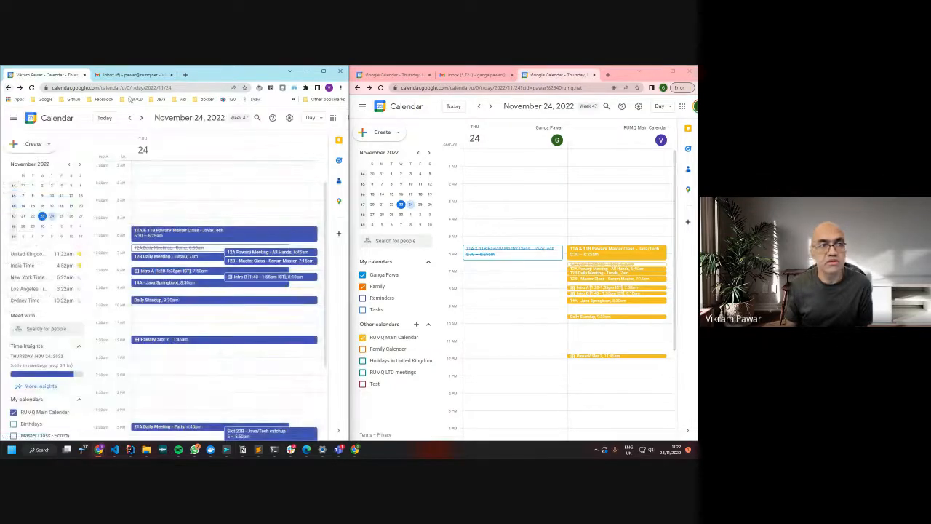
click(32, 88)
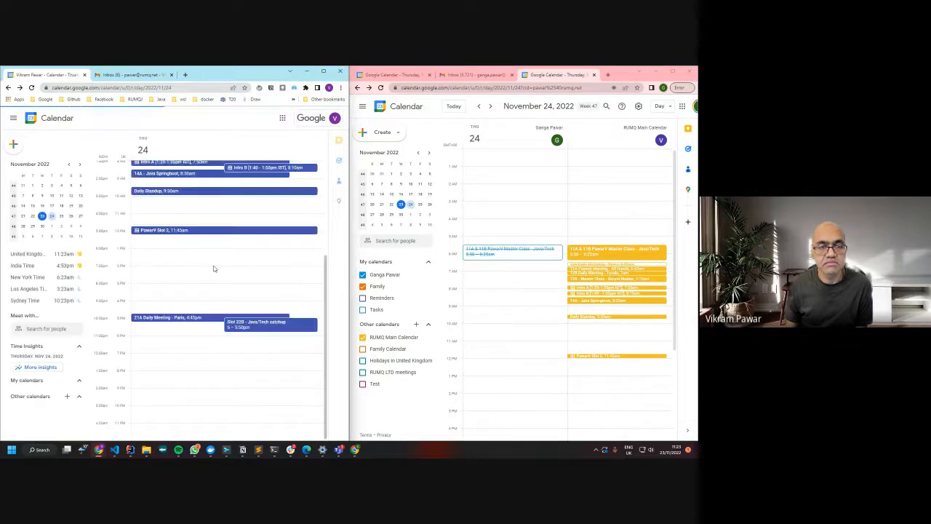
scroll(238, 262, up, 2)
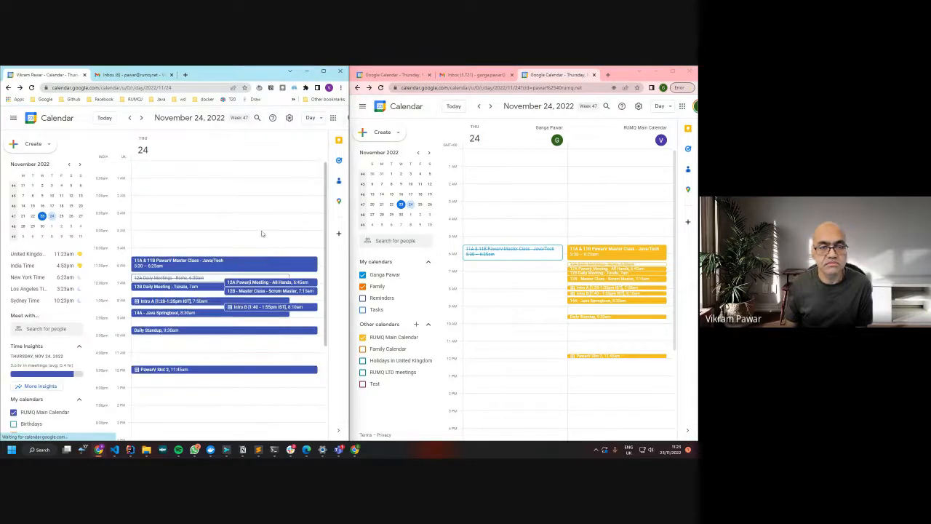
click(201, 266)
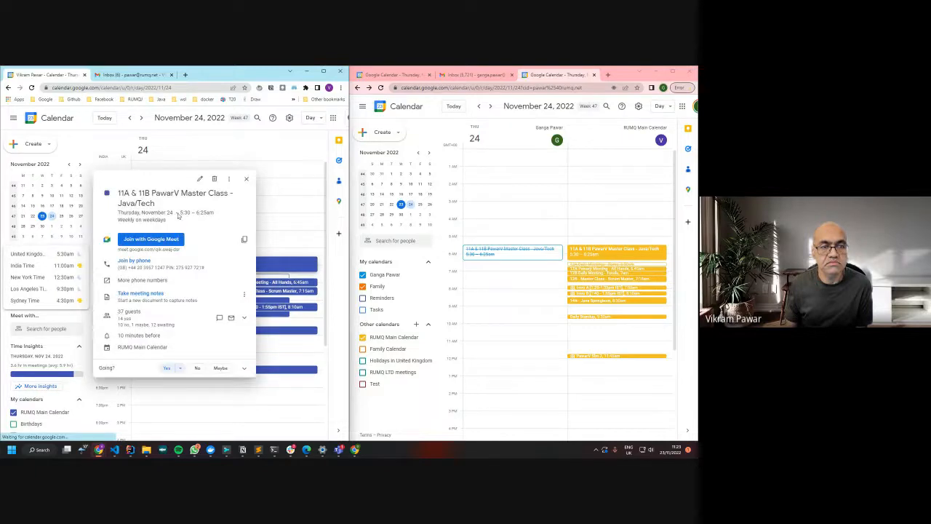
click(199, 179)
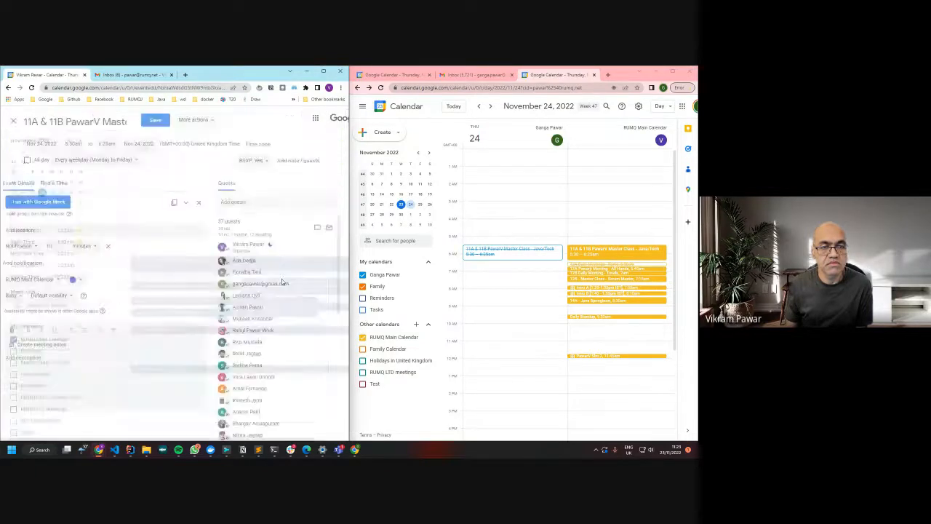
Reload the second account's calendar and answer No to the 5:30–6:25am Master Class
mouse_move(295, 288)
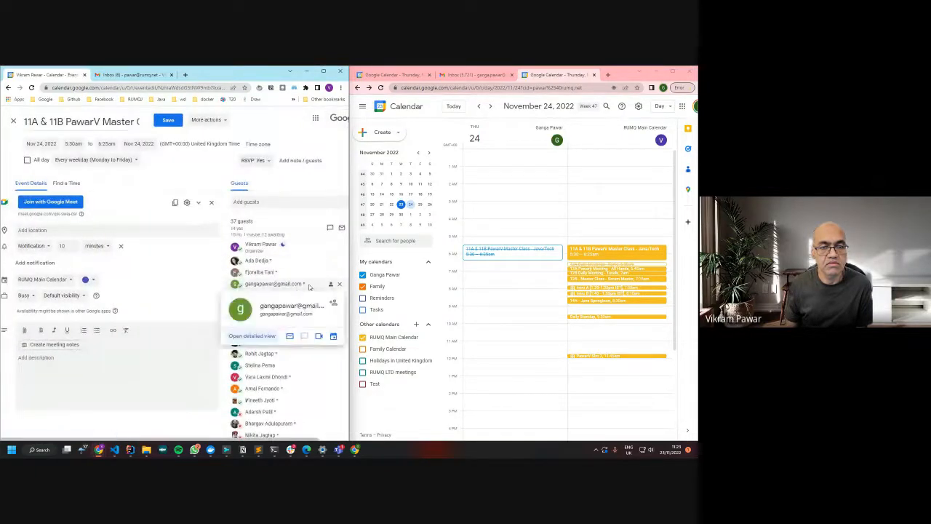
scroll(320, 318, down, 5)
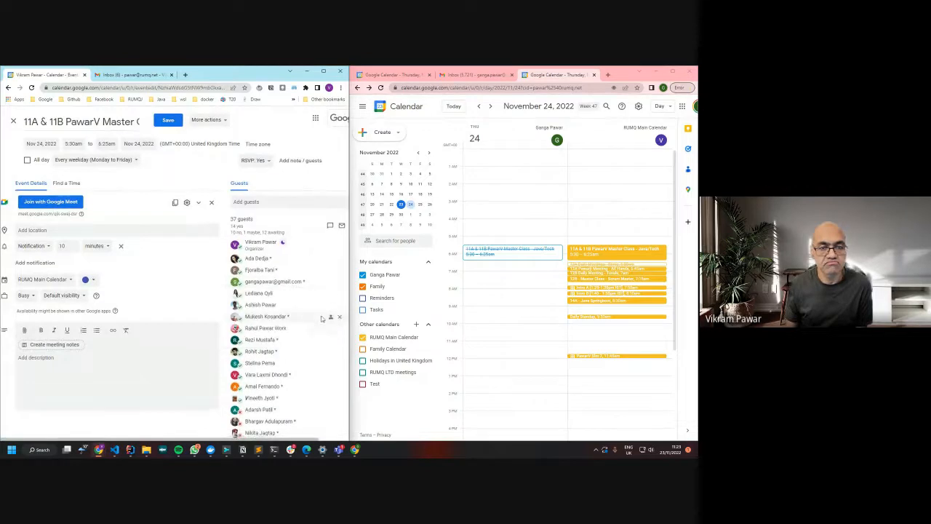
scroll(321, 318, up, 1)
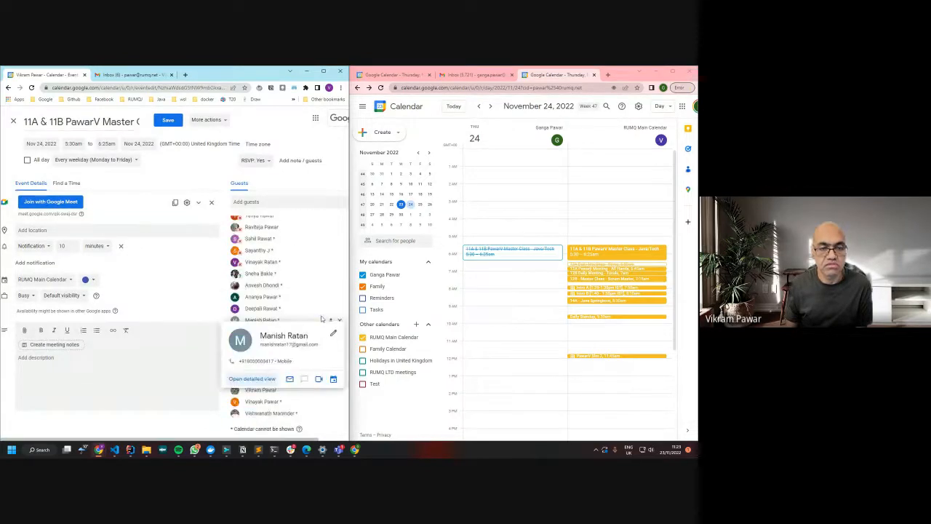
scroll(321, 318, down, 2)
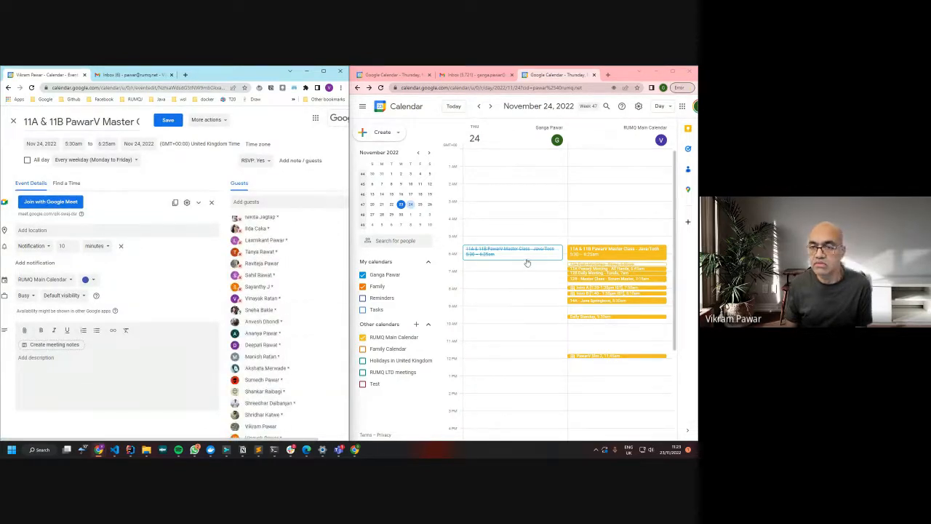
click(381, 88)
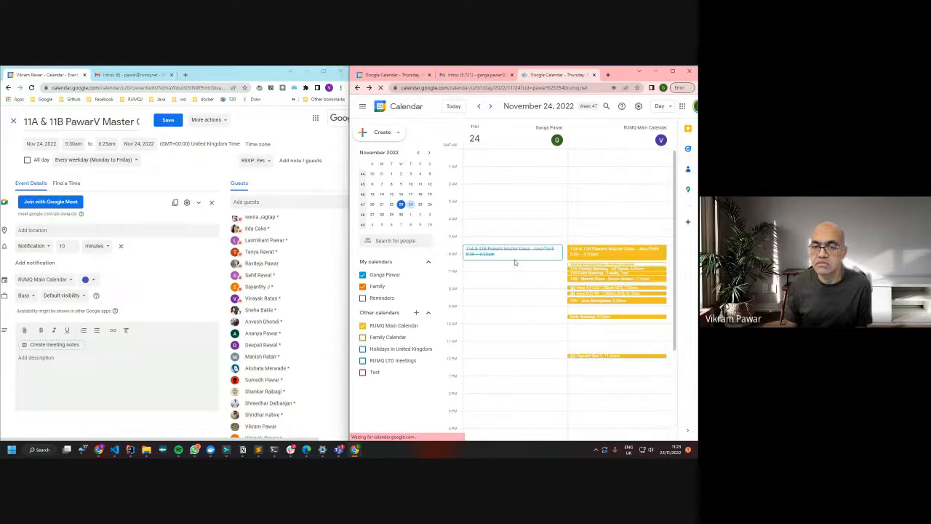
click(513, 258)
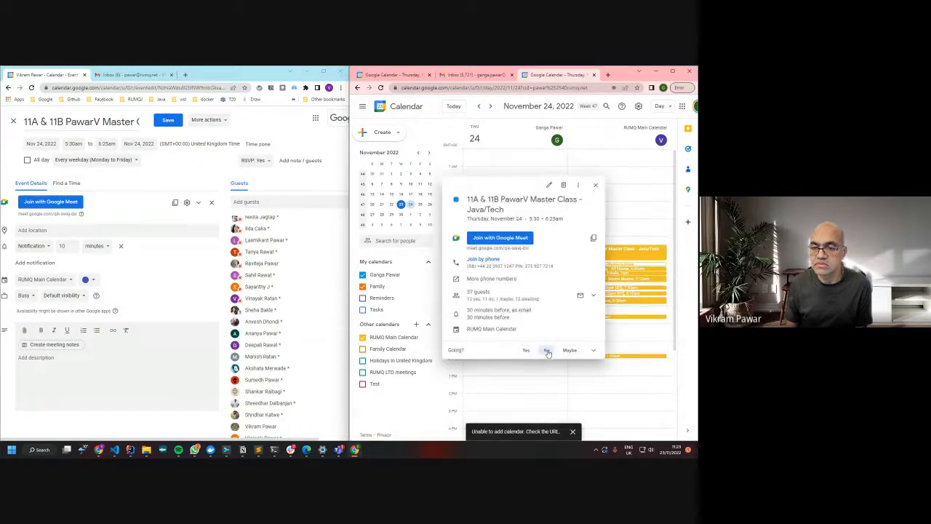
click(545, 371)
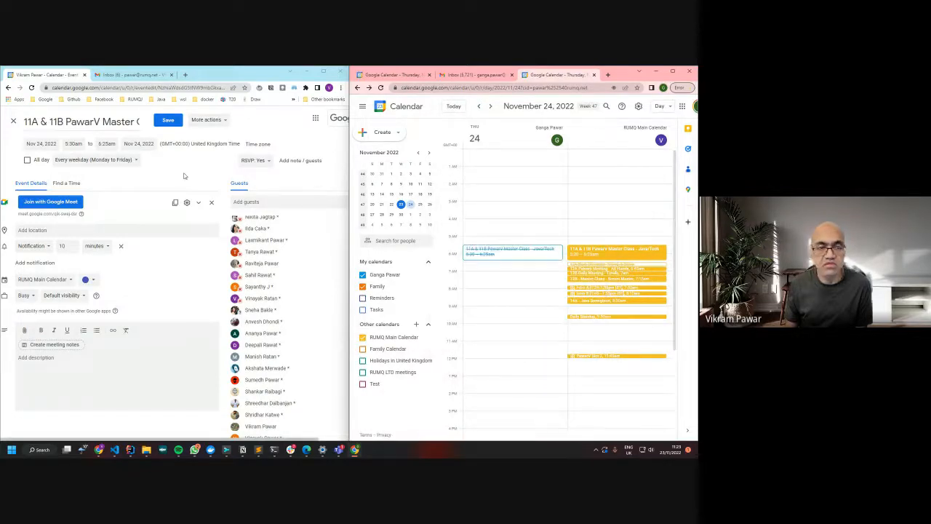
Reload the organizer's Master Class editor and check the updated guest responses
scroll(323, 256, up, 3)
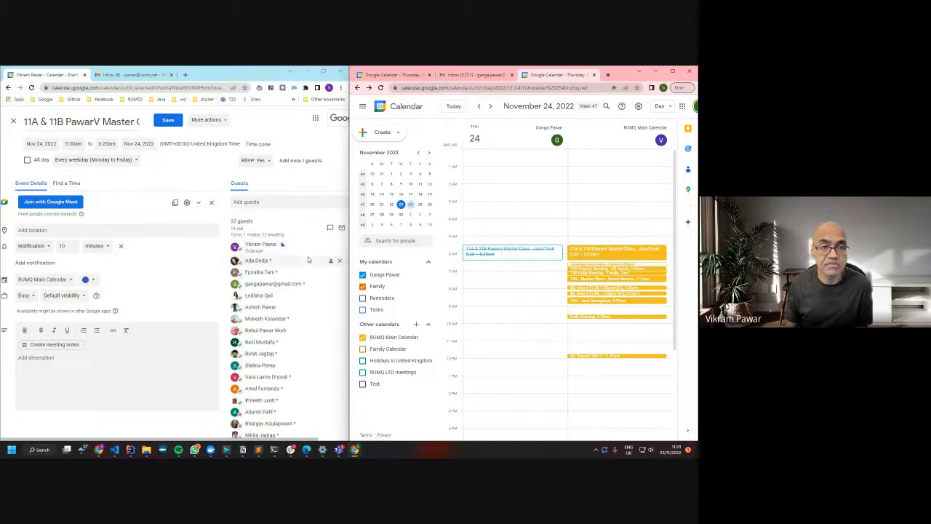
click(31, 87)
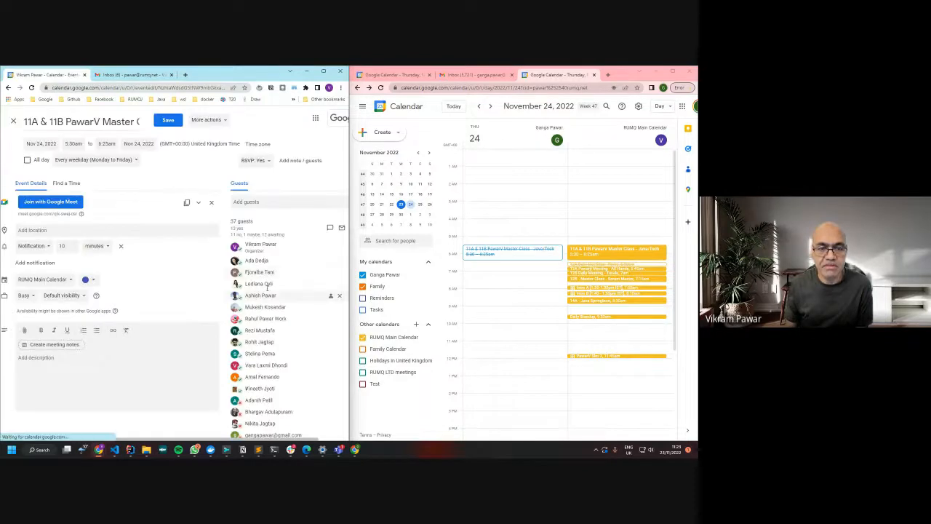
scroll(272, 282, down, 3)
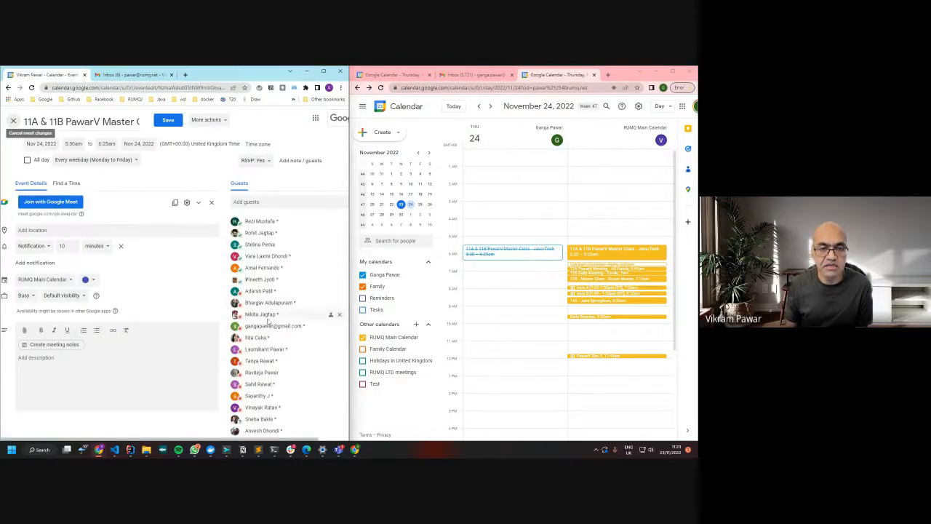
mouse_move(265, 326)
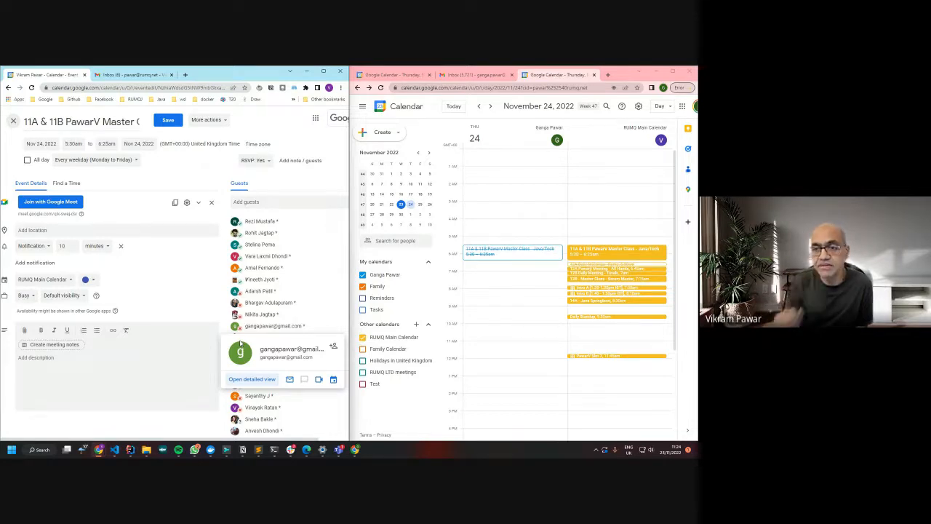
click(603, 257)
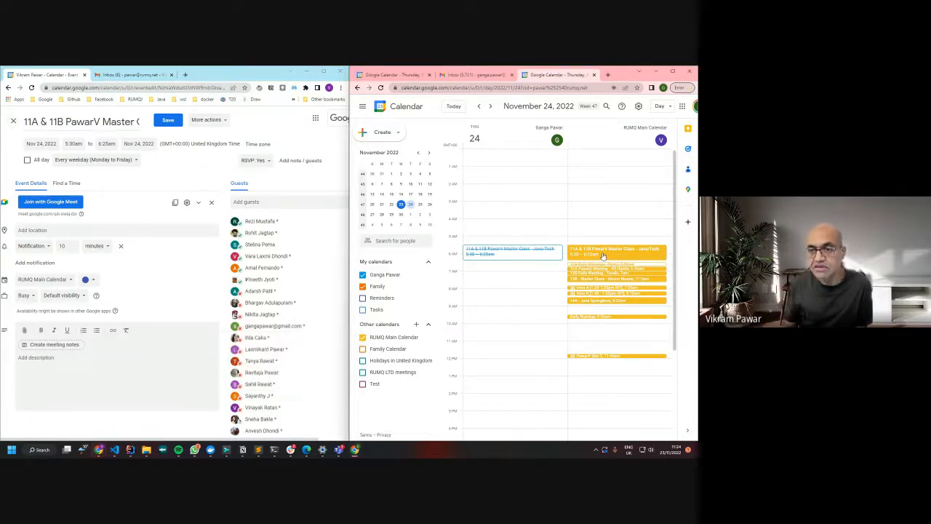
click(602, 254)
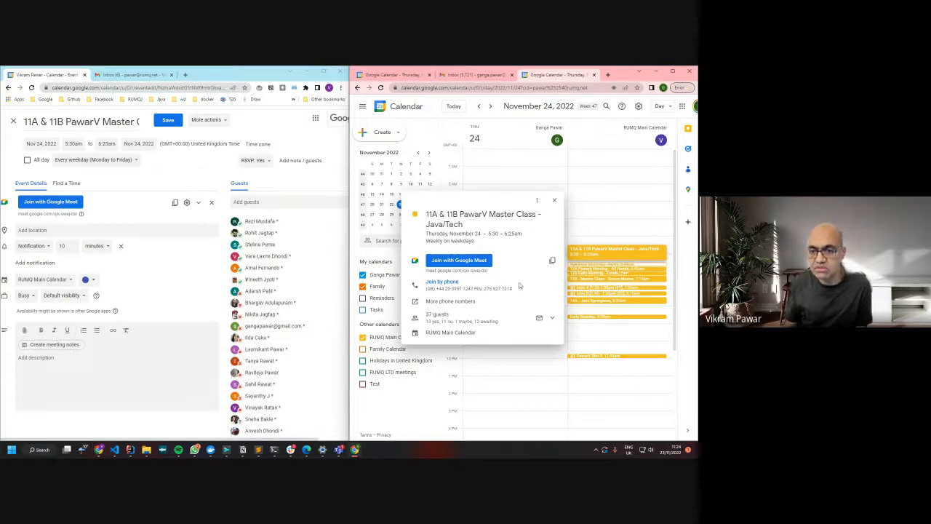
click(555, 201)
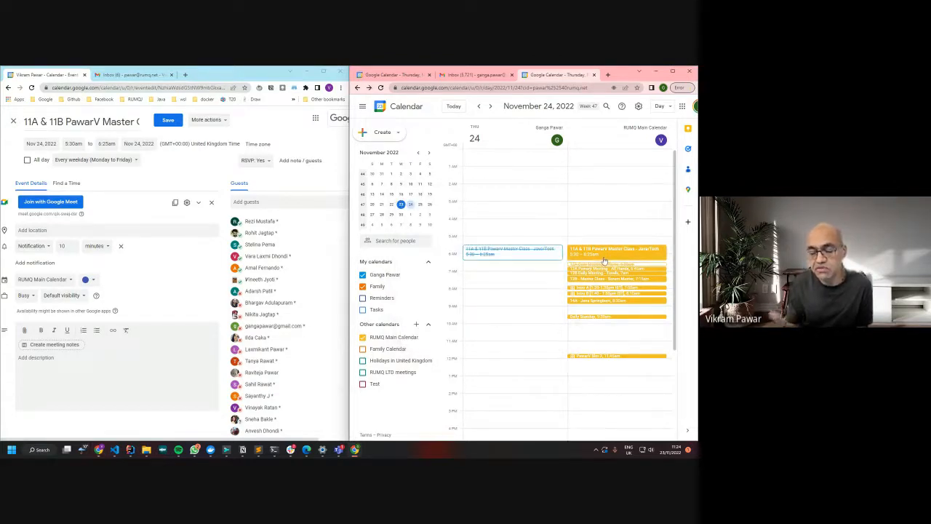